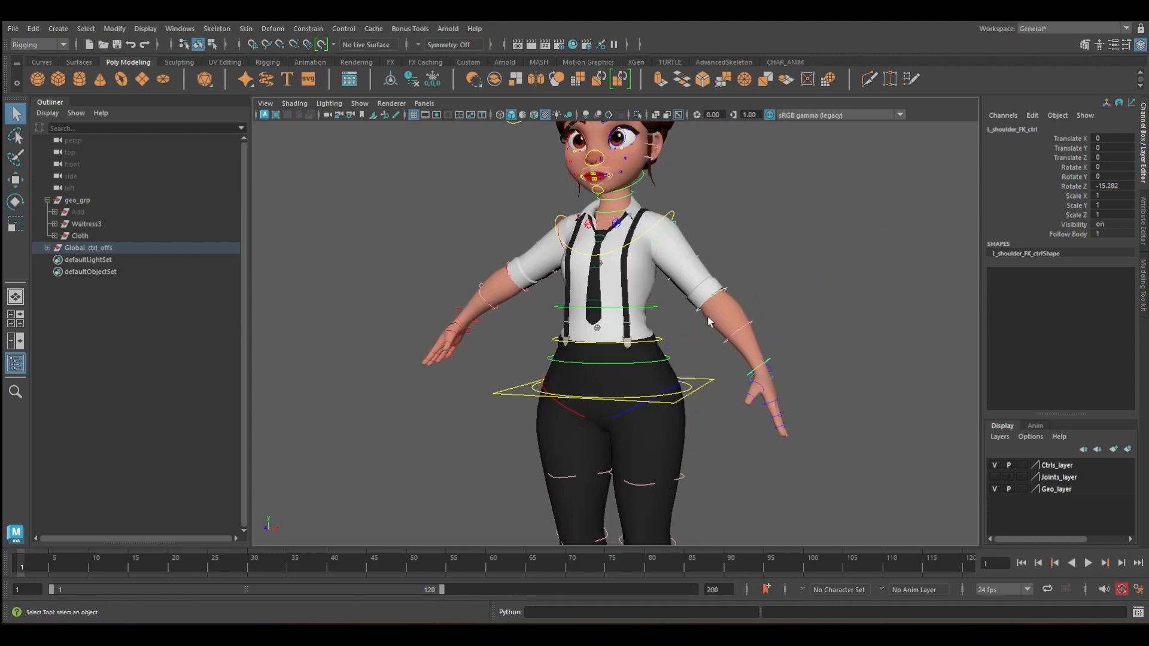
Lower the character's left arm by rotating the left shoulder FK control in Z.
click(614, 227)
key(e)
drag(658, 180, 736, 392)
key(q)
drag(802, 439, 811, 453)
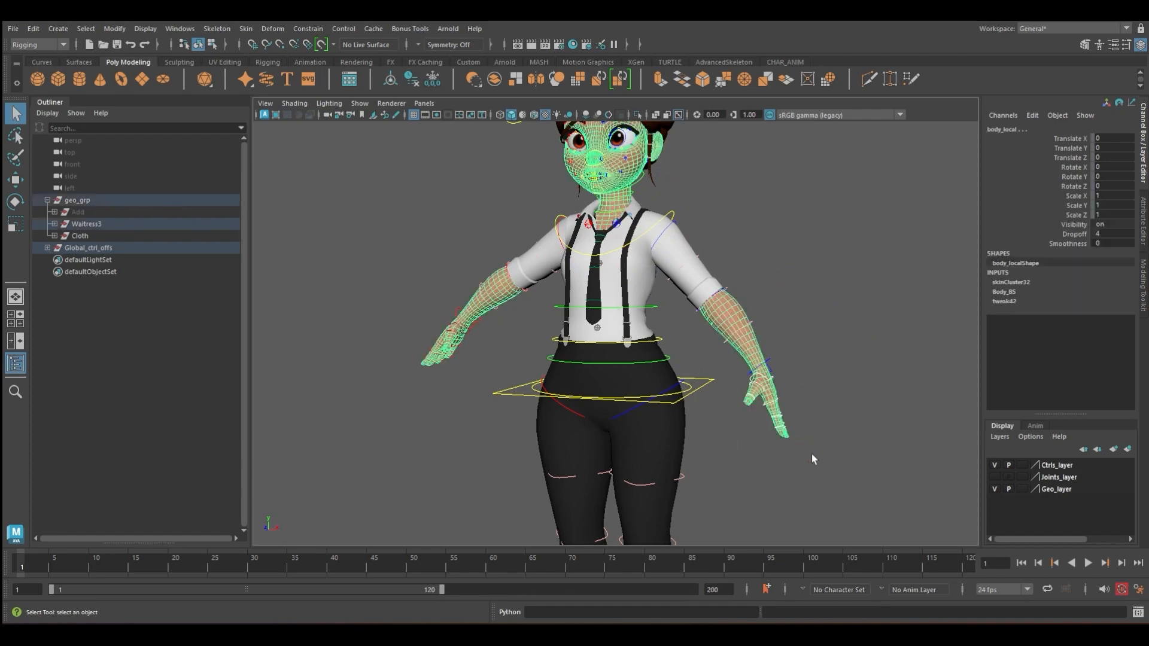
Rotate the base control of the left index finger to about -21 degrees in Z.
click(776, 407)
key(f)
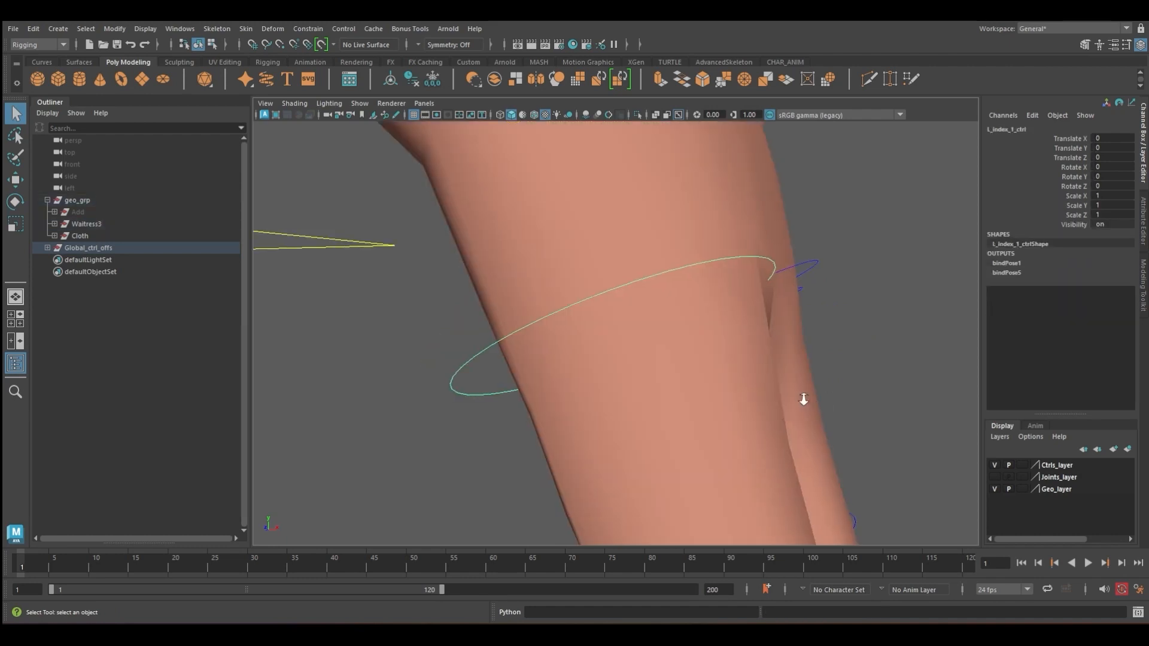
scroll(828, 397, down, 5)
key(e)
drag(672, 333, 703, 363)
key(q)
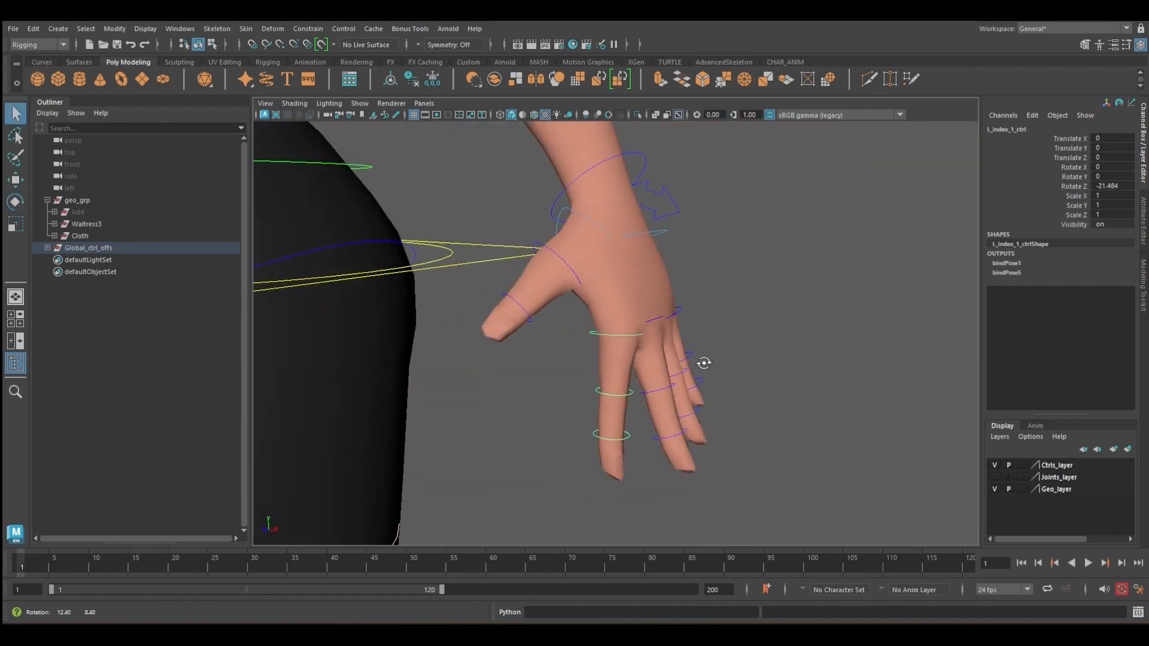
Set Geo_layer to reference mode so the body mesh cannot be selected.
click(615, 361)
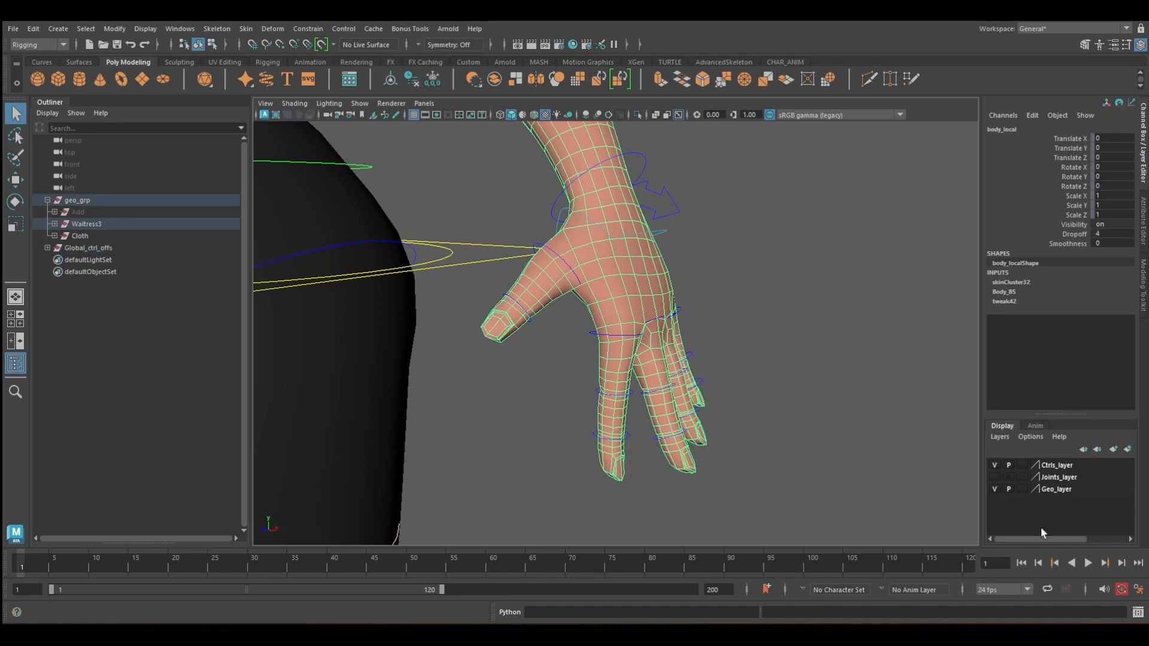
click(655, 283)
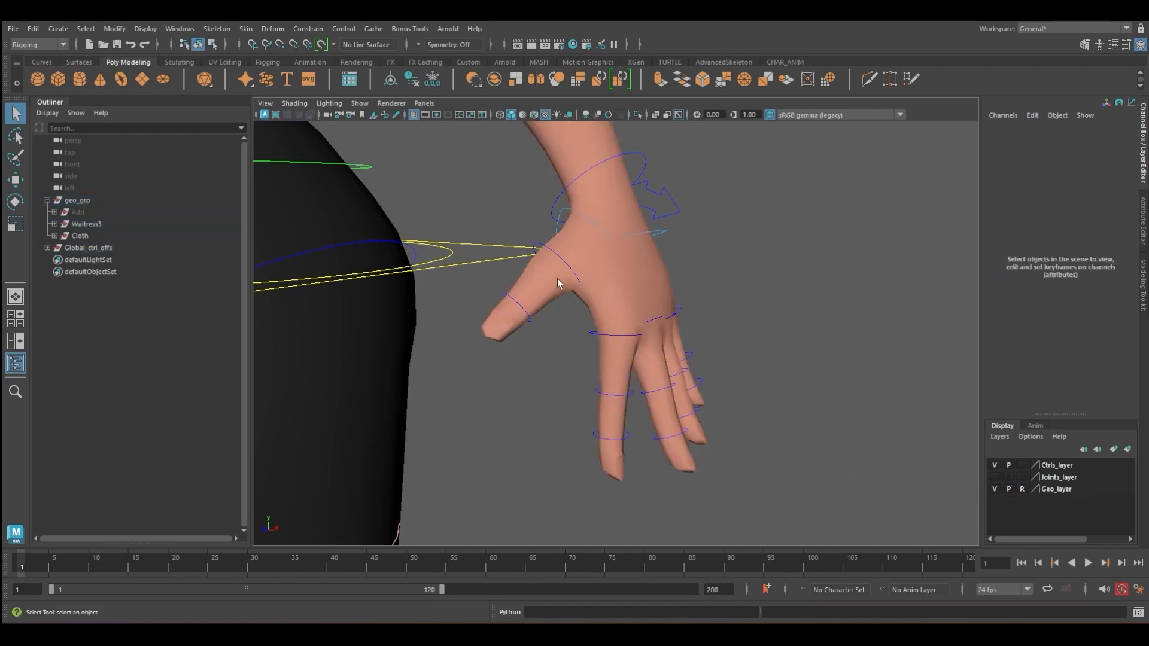
Rotate the left thumb's base control inward to about X 3, Y 20 and Z -13 degrees.
scroll(559, 281, down, 4)
alt+drag(558, 281, 497, 285)
alt+drag(594, 304, 755, 313)
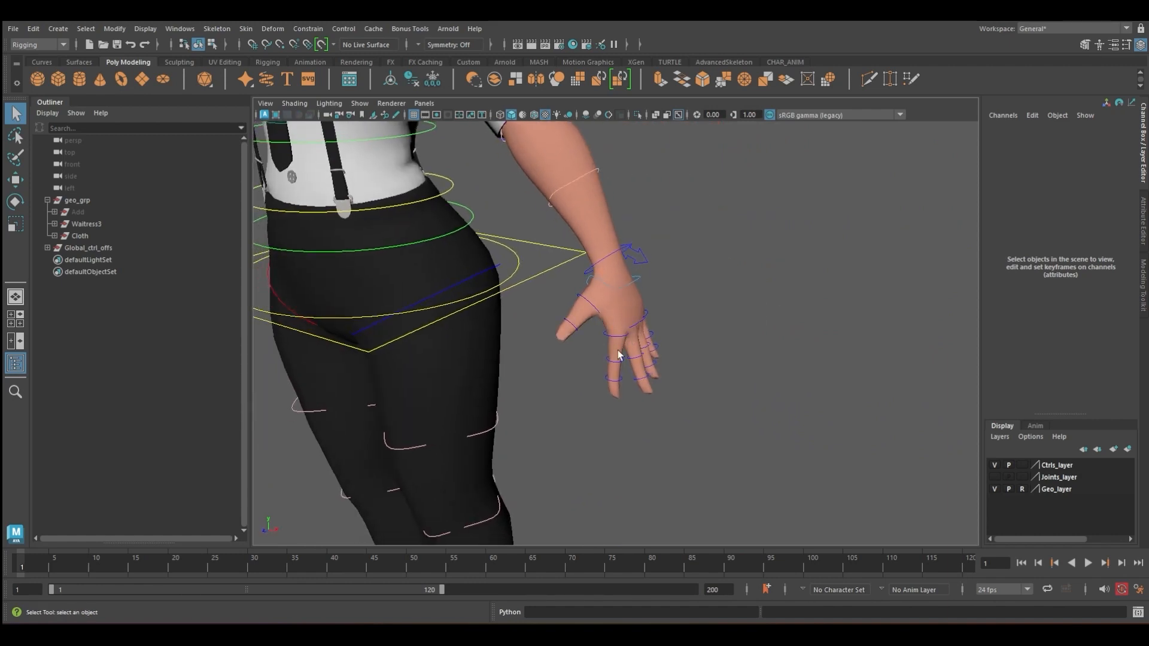
alt+right_drag(626, 349, 699, 353)
click(572, 232)
key(e)
drag(583, 244, 614, 264)
key(q)
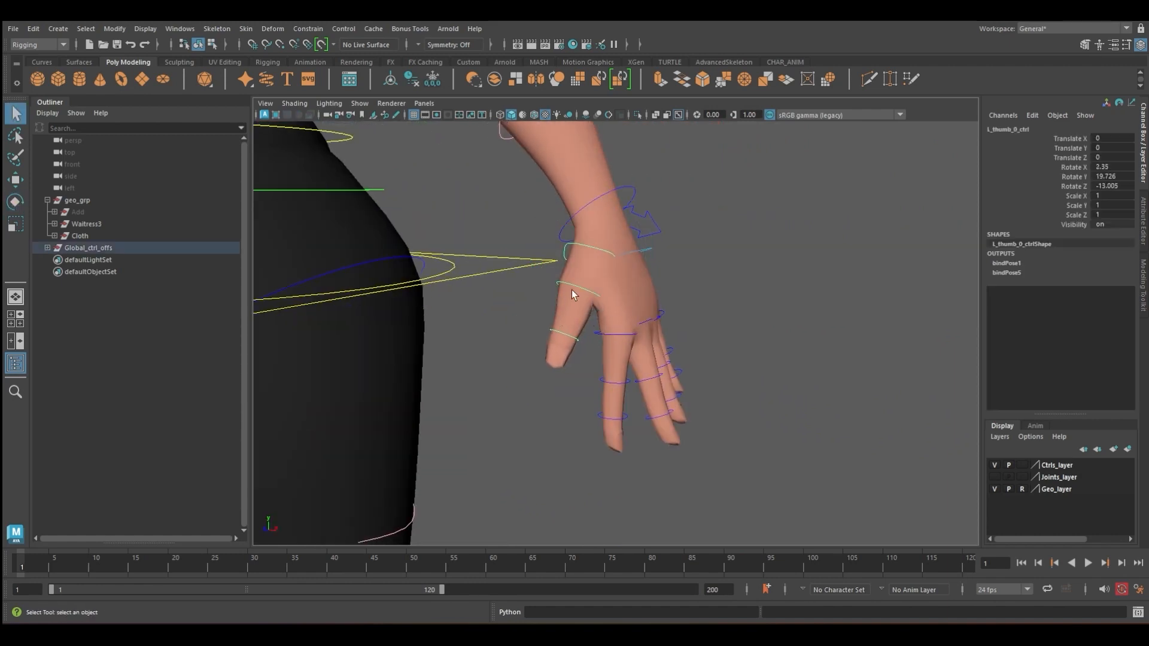
Adjust the left thumb's bend by rotating its middle joint control.
click(575, 283)
key(e)
mouse_move(564, 307)
mouse_down()
mouse_move(567, 341)
mouse_move(526, 354)
mouse_move(554, 291)
mouse_up()
key(q)
key(e)
click(590, 290)
drag(593, 246, 640, 339)
key(q)
Rotate the base controls of the left hand's other fingers to bring the fingers closer together.
click(639, 326)
key(e)
alt+drag(738, 367, 670, 350)
click(672, 336)
drag(705, 328, 706, 333)
key(q)
Select the middle and tip controls of the left fingers and rotate them together to curl the fingers slightly.
alt+drag(664, 335, 710, 349)
click(640, 376)
key(e)
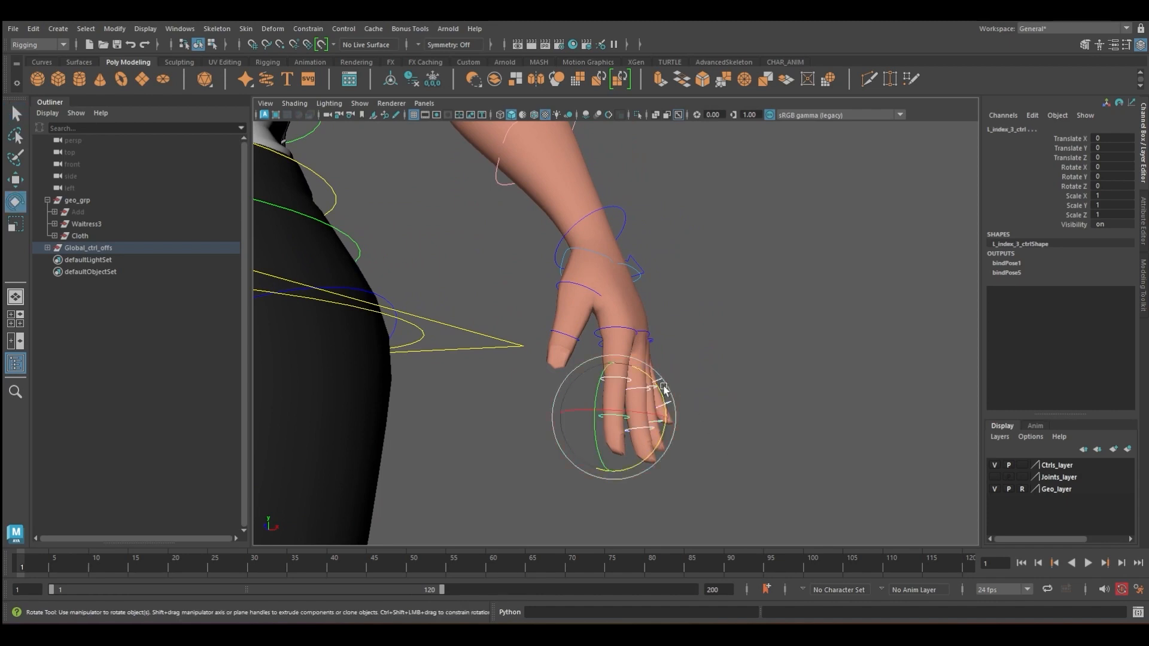
drag(665, 388, 667, 408)
key(q)
Curl the left ring finger by rotating its controls to about -25 degrees in Z.
alt+drag(739, 383, 628, 367)
click(643, 326)
key(e)
drag(616, 418, 643, 421)
key(q)
click(616, 328)
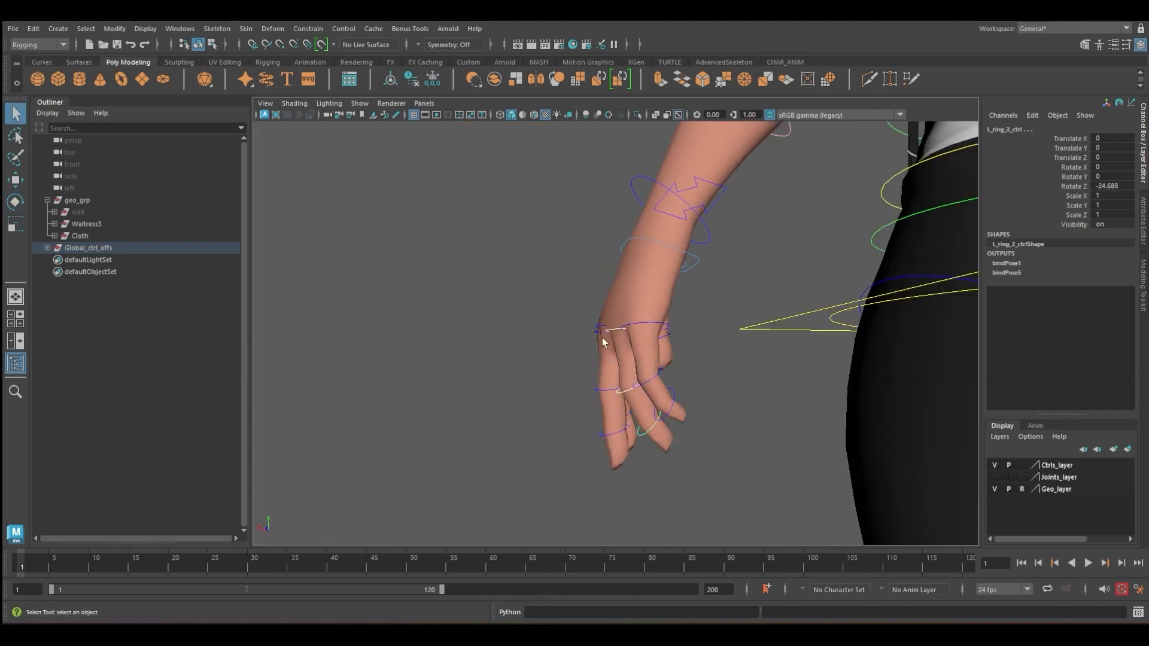
Curl the left pinky by rotating its finger controls together.
click(601, 434)
key(e)
click(611, 331)
drag(586, 383, 595, 367)
click(652, 378)
key(e)
key(q)
Adjust the spread of the left fingers, rotating the pinky's base control to about Y 5 and Z -28 degrees.
alt+drag(629, 417, 640, 341)
click(611, 334)
click(647, 335)
key(e)
drag(605, 307, 623, 290)
click(685, 339)
click(724, 335)
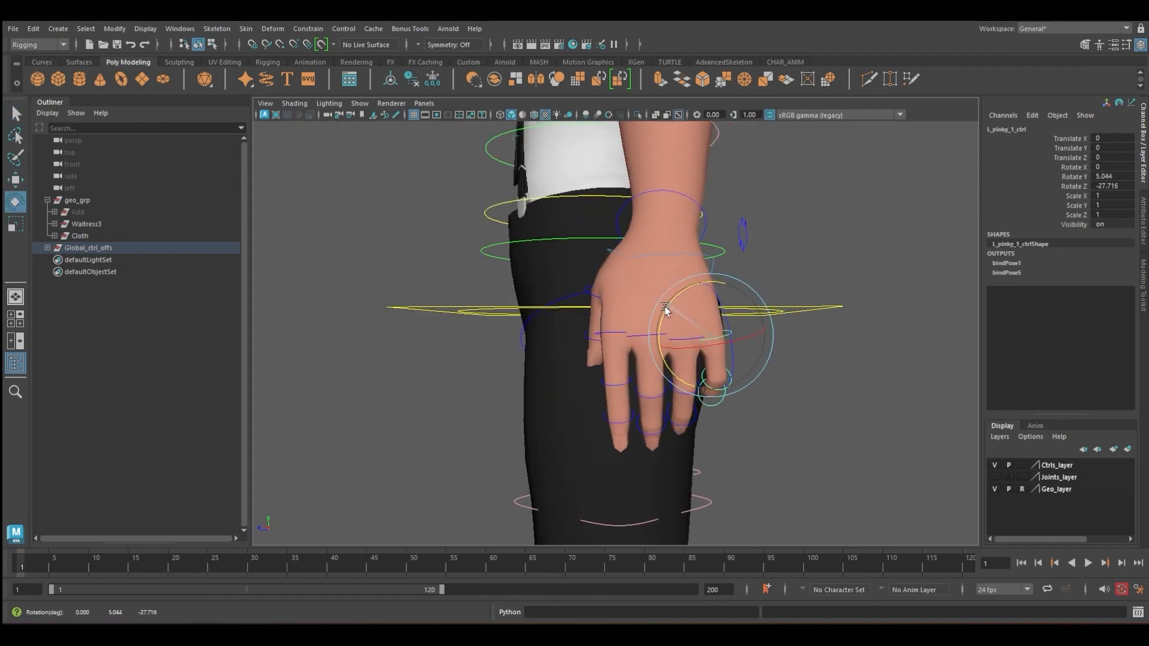
key(q)
Refine the left thumb's base rotation to about X -3, Y 23 and Z 0 degrees.
click(664, 241)
alt+drag(664, 241, 933, 341)
click(631, 384)
alt+drag(670, 371, 653, 346)
click(589, 324)
click(589, 278)
key(e)
key(q)
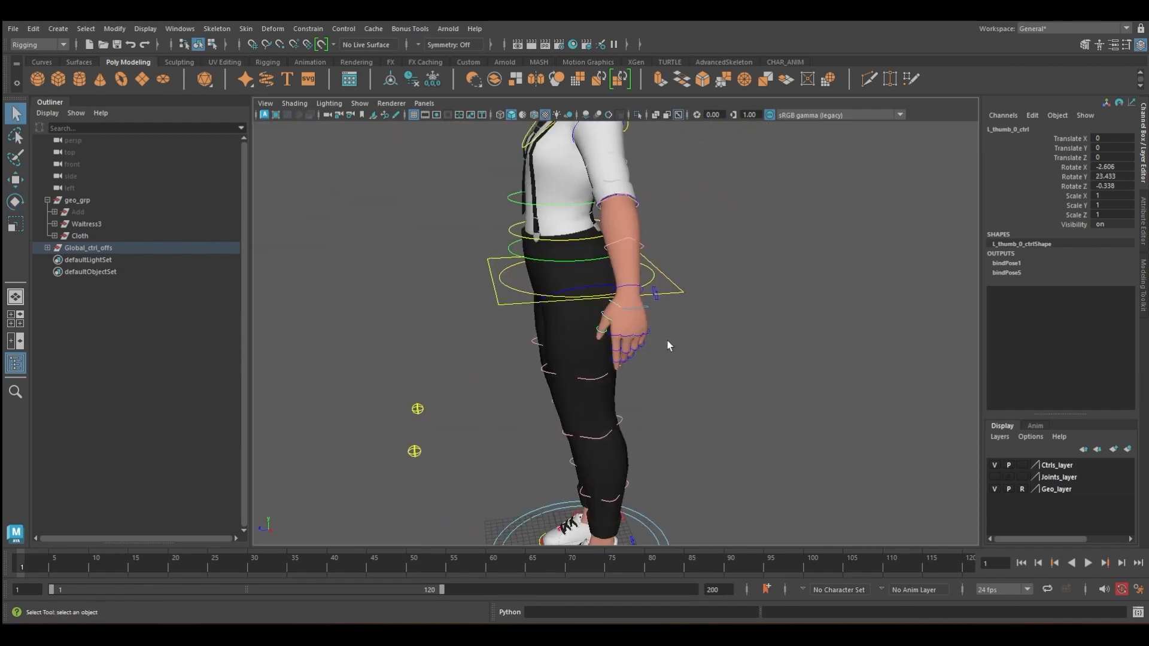
Lower both arms to the body's sides, rotating the right shoulder FK control to about -34 degrees in Z.
click(564, 197)
key(e)
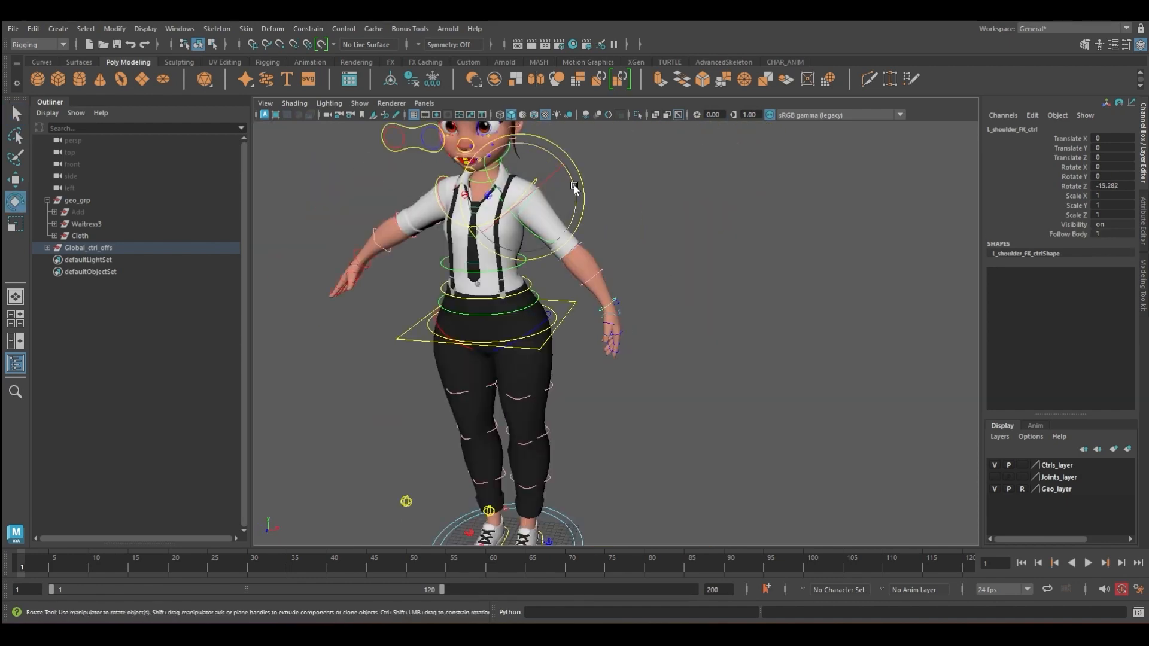
drag(576, 189, 572, 218)
drag(476, 216, 469, 244)
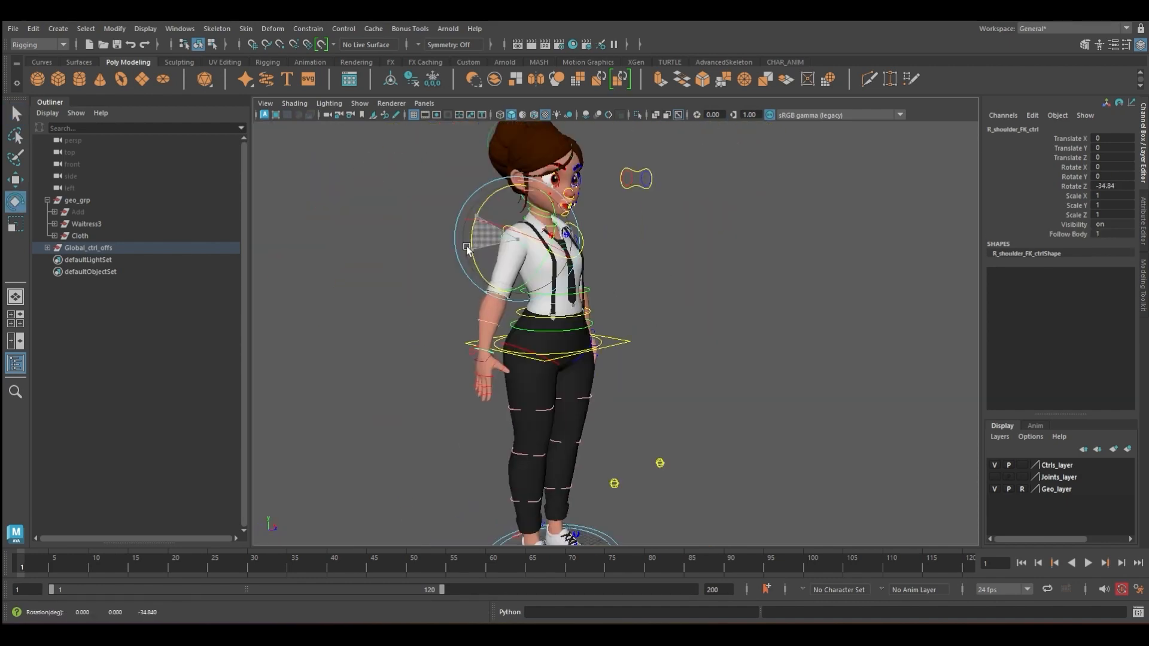
key(q)
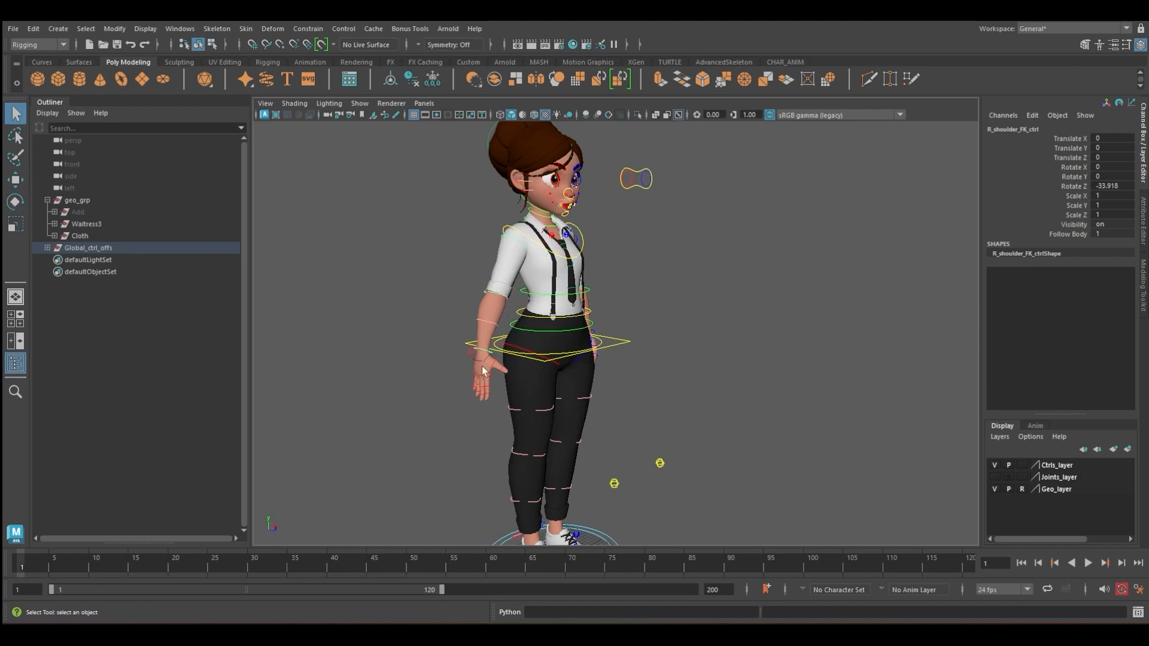
Create a polygon cube, move it in front of the character and scale it to about 100 x 130 x 27 as a wall.
alt+drag(479, 366, 438, 356)
click(438, 356)
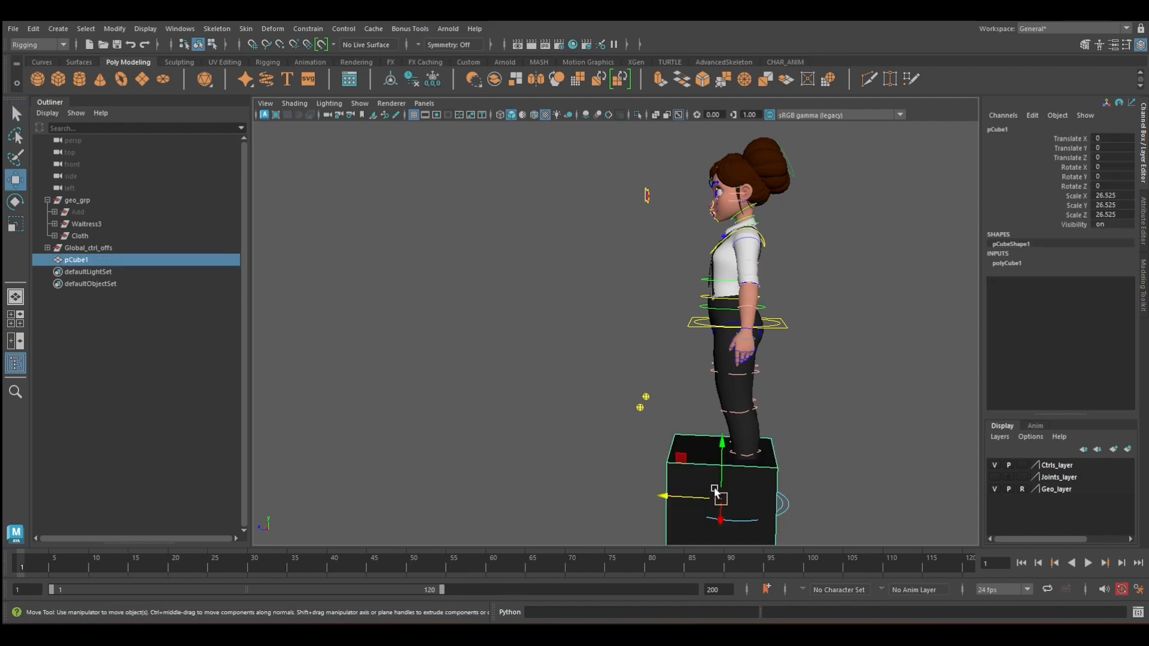
drag(685, 462, 458, 173)
key(r)
alt+drag(598, 335, 509, 371)
drag(560, 233, 404, 254)
key(q)
alt+drag(509, 371, 598, 335)
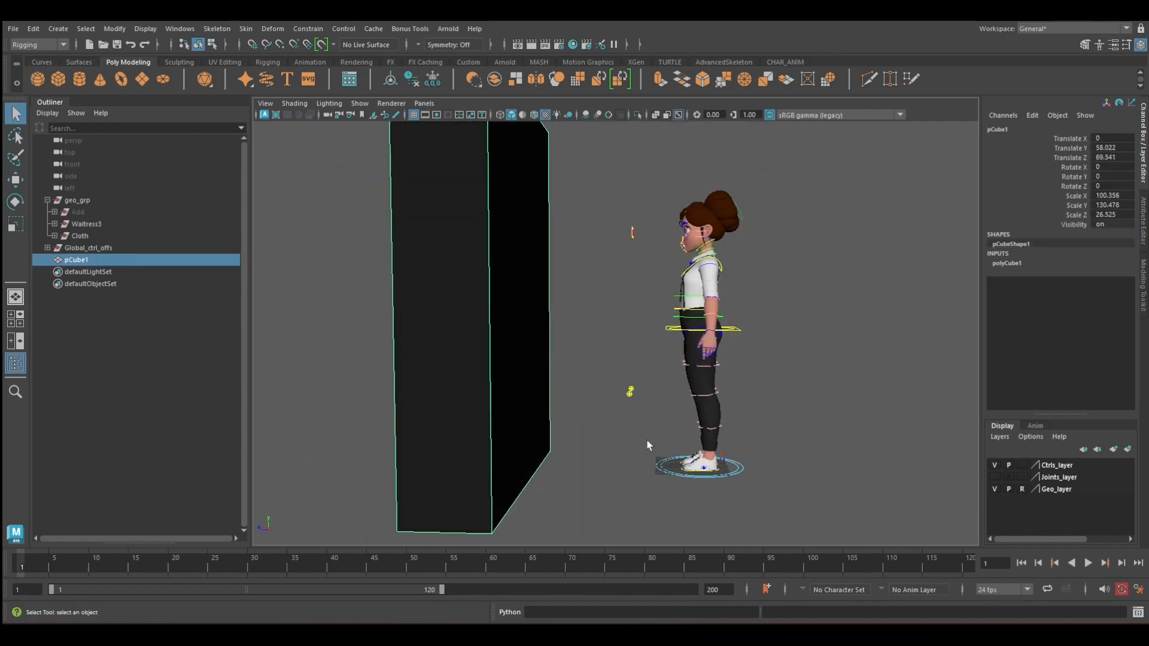
Select all of the character's rig controls and key them at frames 1 and 30.
drag(589, 147, 838, 526)
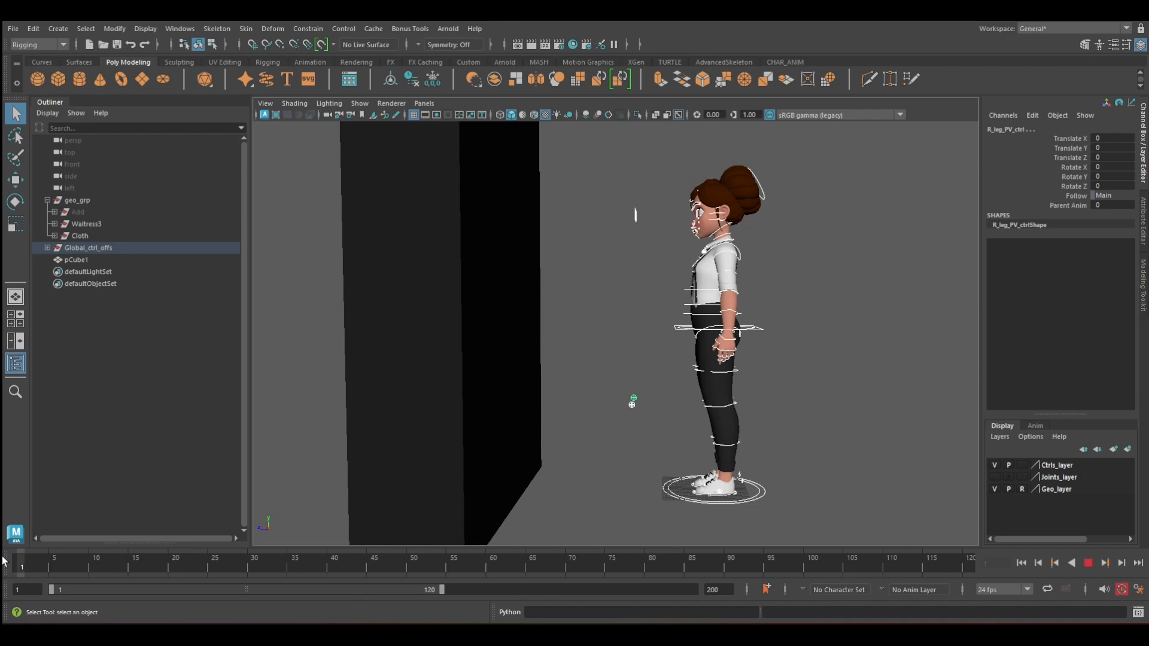
alt+drag(552, 389, 533, 397)
mouse_move(21, 568)
mouse_down()
mouse_move(266, 578)
mouse_move(253, 566)
mouse_up()
key(s)
Pose the upper body toward the wall at frame 30 by rotating the torso and shoulder controls.
alt+middle_drag(370, 488, 430, 489)
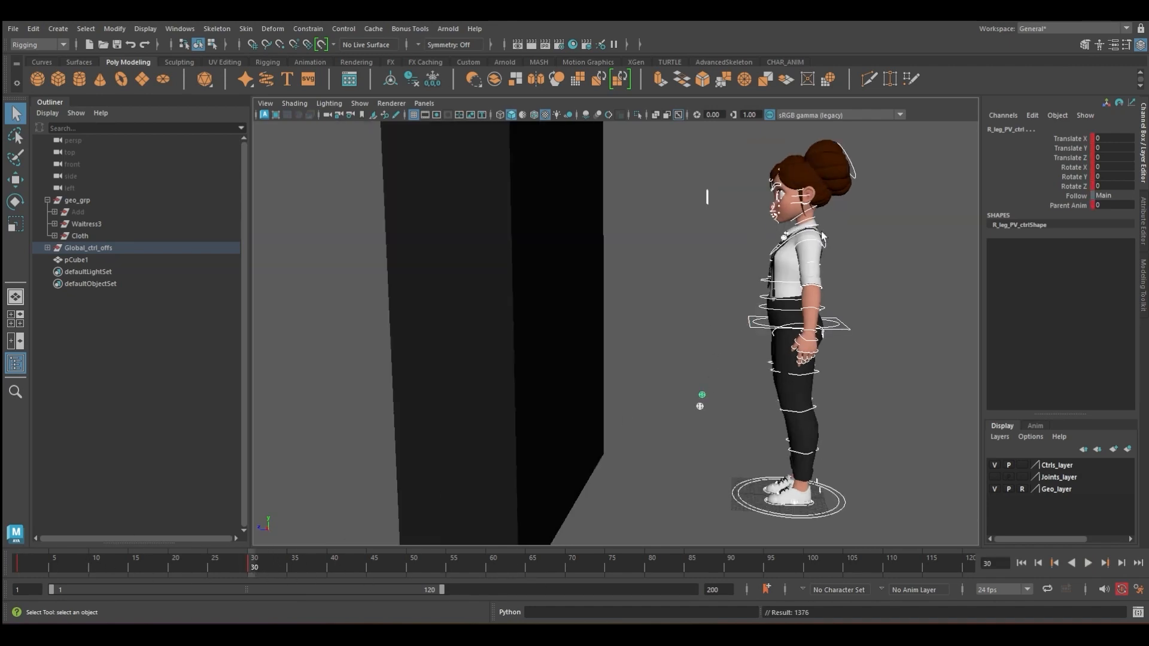
click(750, 329)
click(822, 242)
key(e)
drag(819, 252, 784, 263)
alt+right_drag(718, 287, 795, 288)
click(796, 185)
click(765, 229)
drag(784, 239, 802, 220)
alt+right_drag(801, 287, 730, 287)
click(769, 324)
click(787, 193)
drag(789, 239, 784, 221)
key(q)
Raise the left arm forward toward the wall by rotating its FK controls.
click(792, 409)
key(e)
drag(755, 322, 751, 308)
click(676, 299)
alt+drag(641, 339, 664, 413)
drag(676, 383, 766, 299)
key(q)
Refine the direction of the raised left arm by rotating its shoulder and forearm controls.
alt+right_drag(598, 311, 706, 311)
click(626, 305)
key(e)
drag(627, 316, 649, 335)
key(q)
alt+drag(658, 323, 538, 477)
click(682, 329)
key(e)
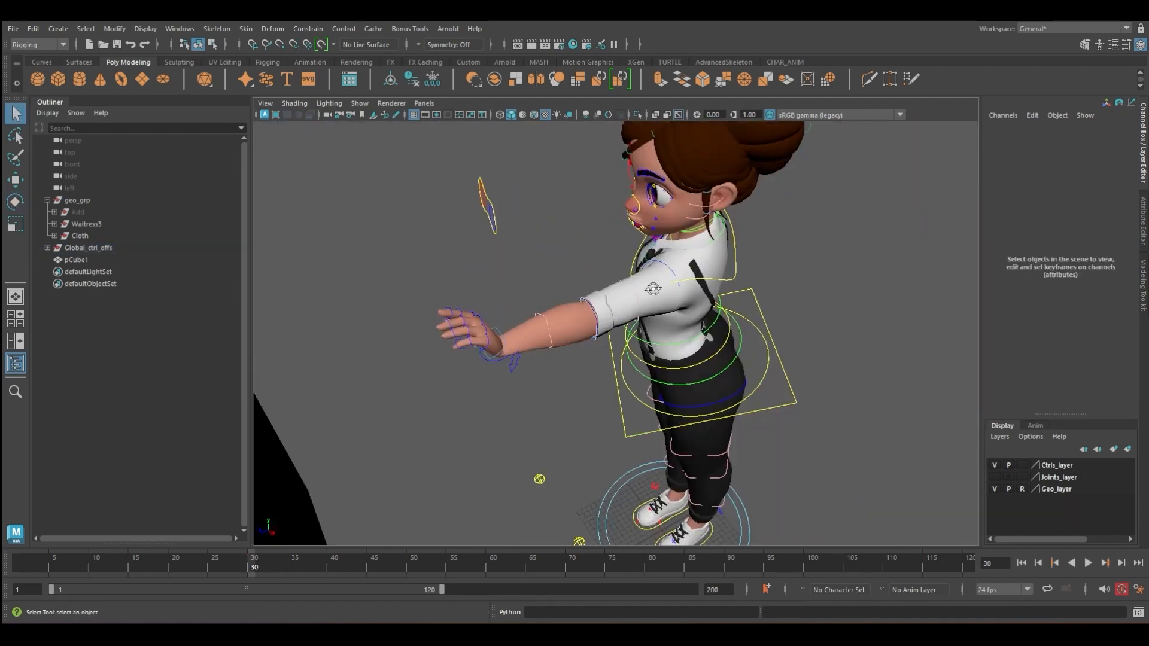
click(658, 312)
key(e)
drag(658, 312, 660, 299)
key(q)
Bend the left hand upward by rotating the wrist FK control to about X 17, Y -24 and Z 87 degrees.
alt+drag(634, 323, 679, 333)
click(509, 327)
key(e)
drag(582, 303, 586, 317)
alt+right_drag(706, 347, 861, 384)
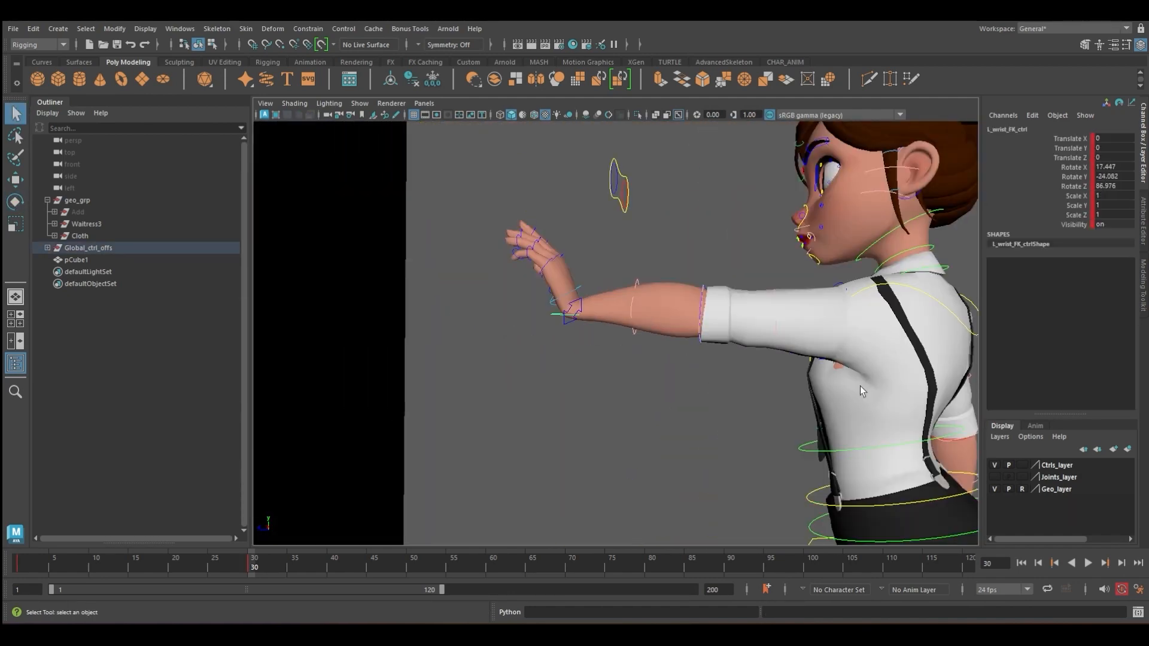
Fine-tune the left shoulder, elbow and wrist rotations so the palm faces the wall.
click(920, 300)
alt+drag(691, 317, 613, 323)
click(687, 288)
key(e)
alt+drag(686, 288, 637, 308)
alt+drag(637, 308, 670, 293)
click(620, 296)
click(706, 293)
mouse_move(670, 293)
alt+mouse_down()
mouse_move(574, 311)
mouse_move(664, 308)
alt+mouse_up()
click(527, 281)
alt+right_drag(520, 288, 628, 323)
mouse_move(526, 305)
mouse_down()
mouse_move(490, 327)
mouse_move(519, 299)
mouse_move(514, 320)
mouse_up()
key(q)
Select the left hand's finger controls and set their Rotate X, Y and Z to 0.
drag(446, 248, 539, 317)
drag(1113, 167, 1113, 186)
text(0)
key(Return)
alt+drag(500, 323, 574, 353)
click(541, 359)
drag(467, 217, 591, 306)
click(645, 330)
click(541, 359)
key(w)
key(q)
Move the cube wall toward the character until it meets the left palm.
scroll(537, 381, down, 10)
click(439, 347)
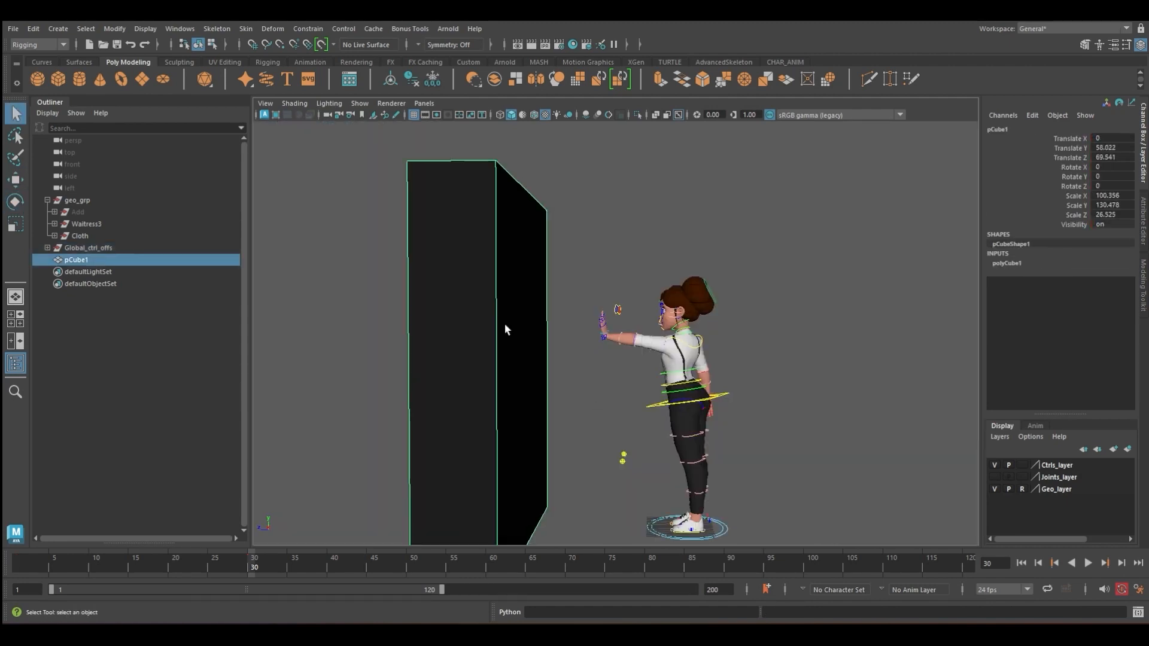
key(w)
drag(434, 374, 510, 374)
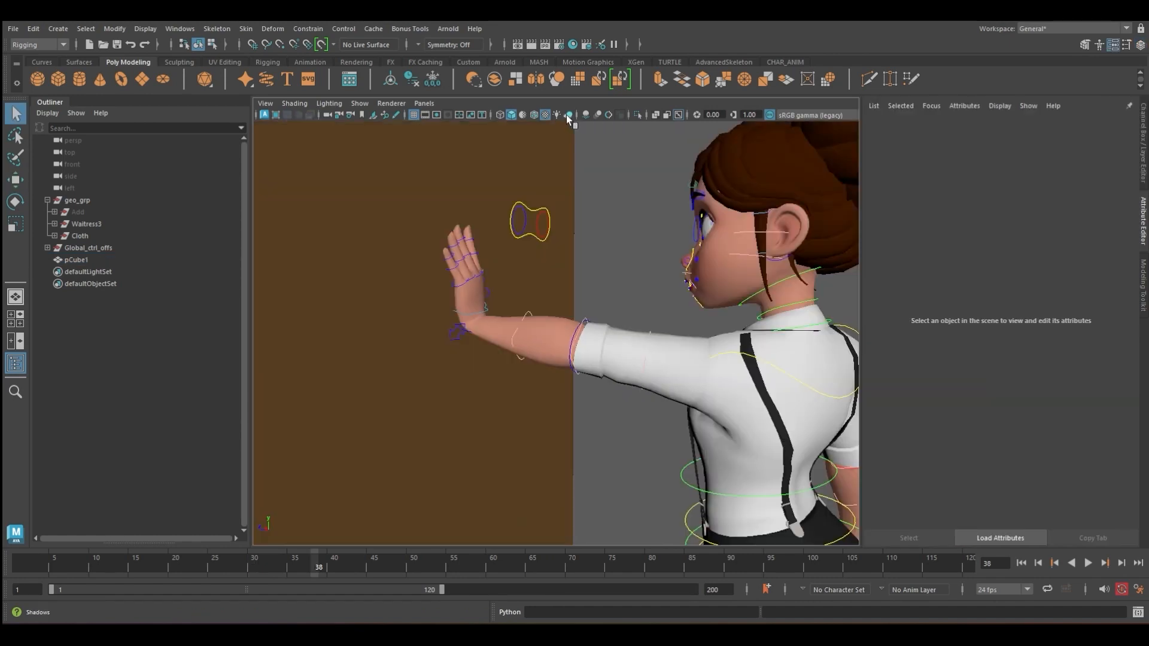
Turn on screen space ambient occlusion in the viewport and play the animation.
click(585, 114)
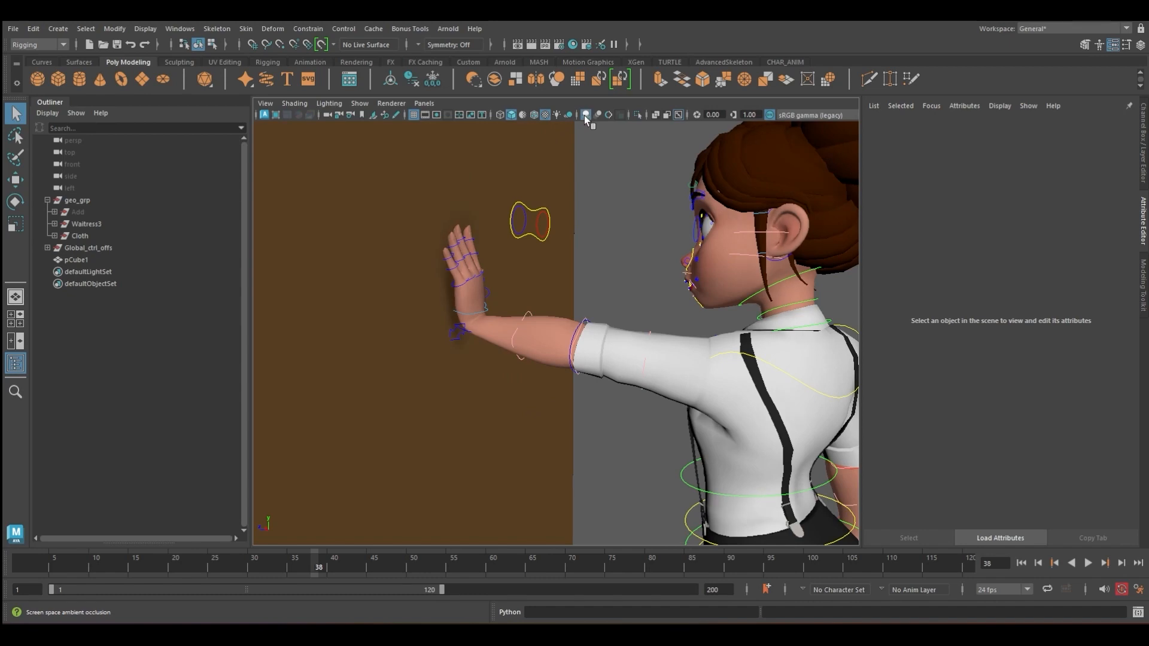
key(alt+v)
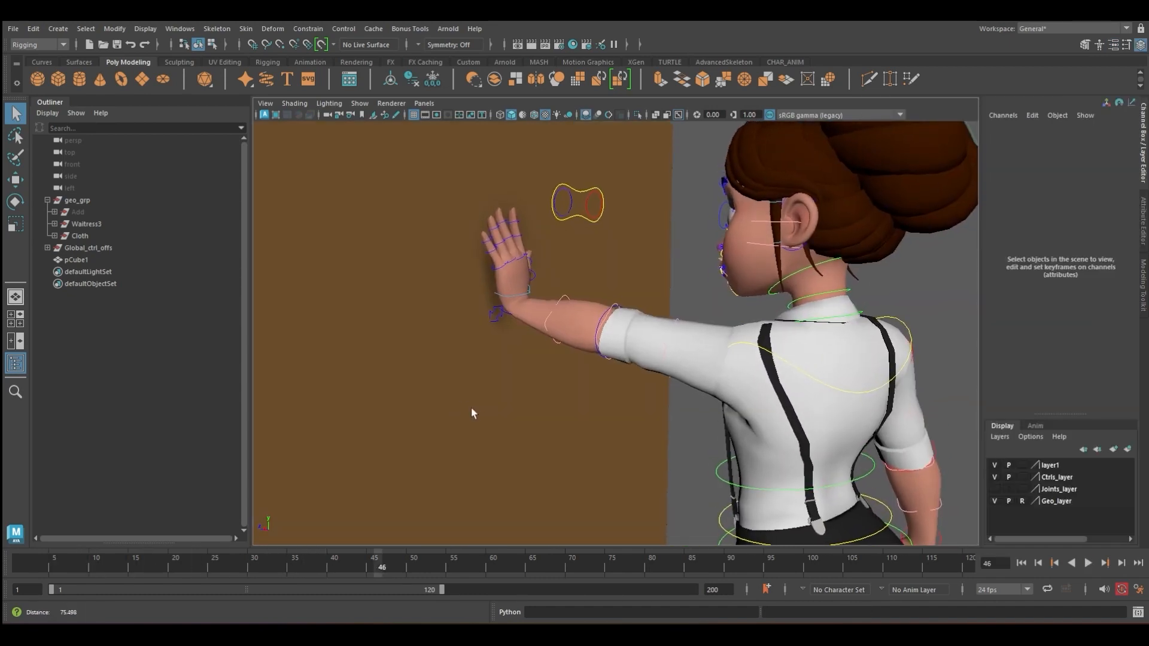
alt+drag(458, 414, 456, 415)
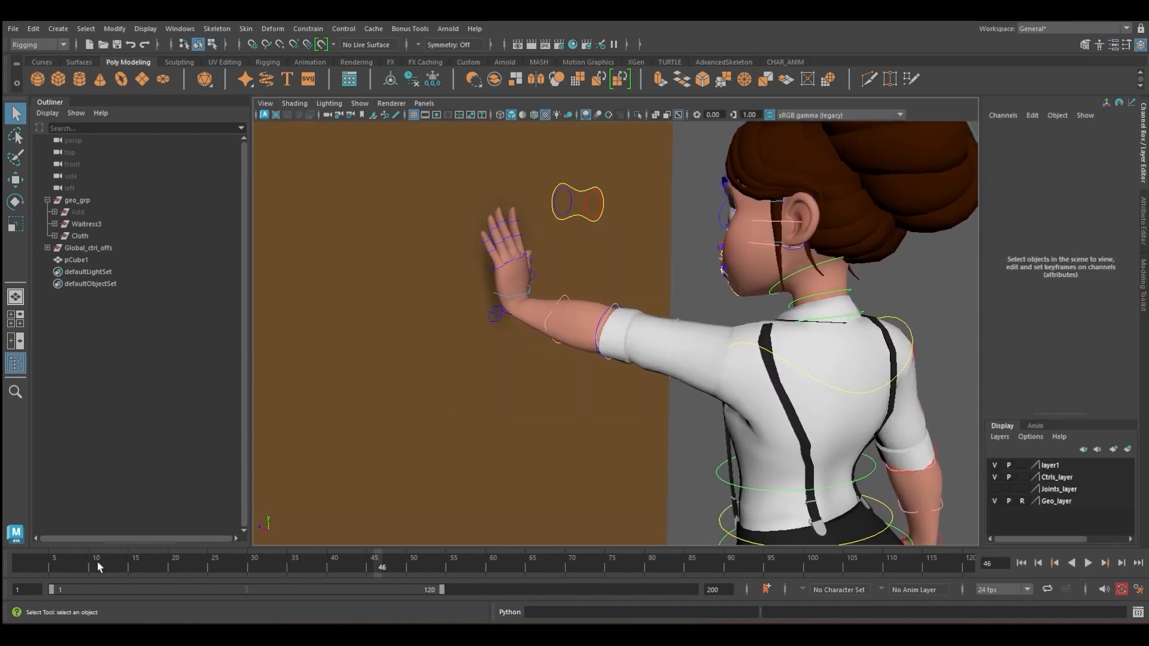
Replay the animation and scrub the timeline to frame 25, examining the hand's contact with the wall.
click(31, 559)
key(alt+v)
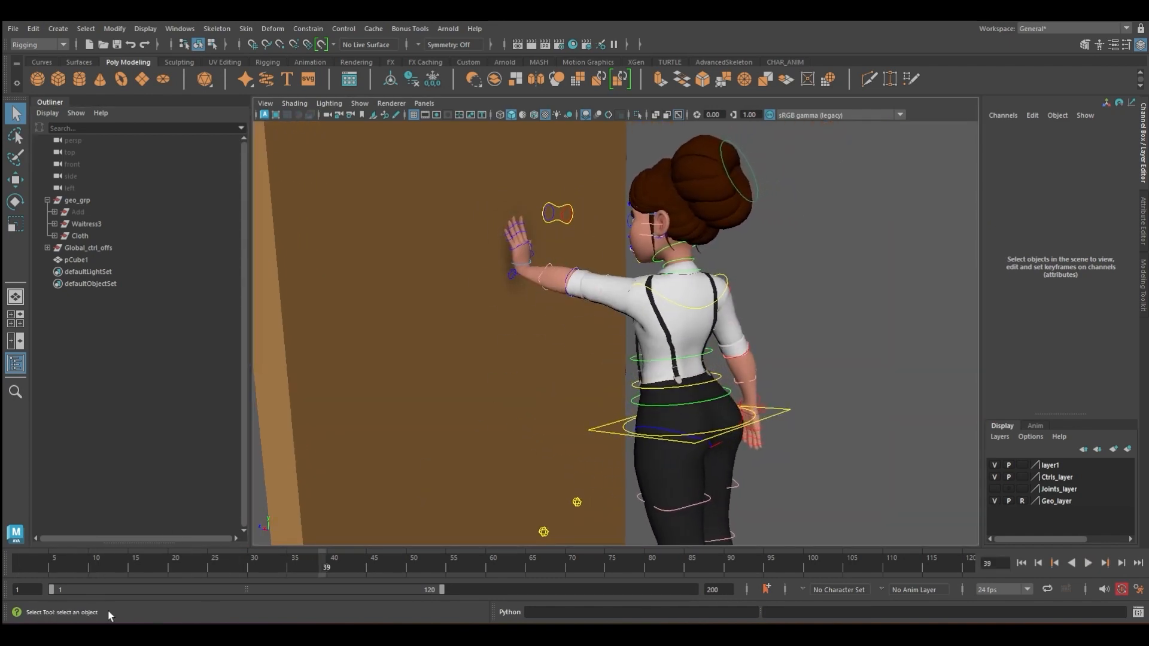
click(69, 563)
drag(71, 565, 212, 568)
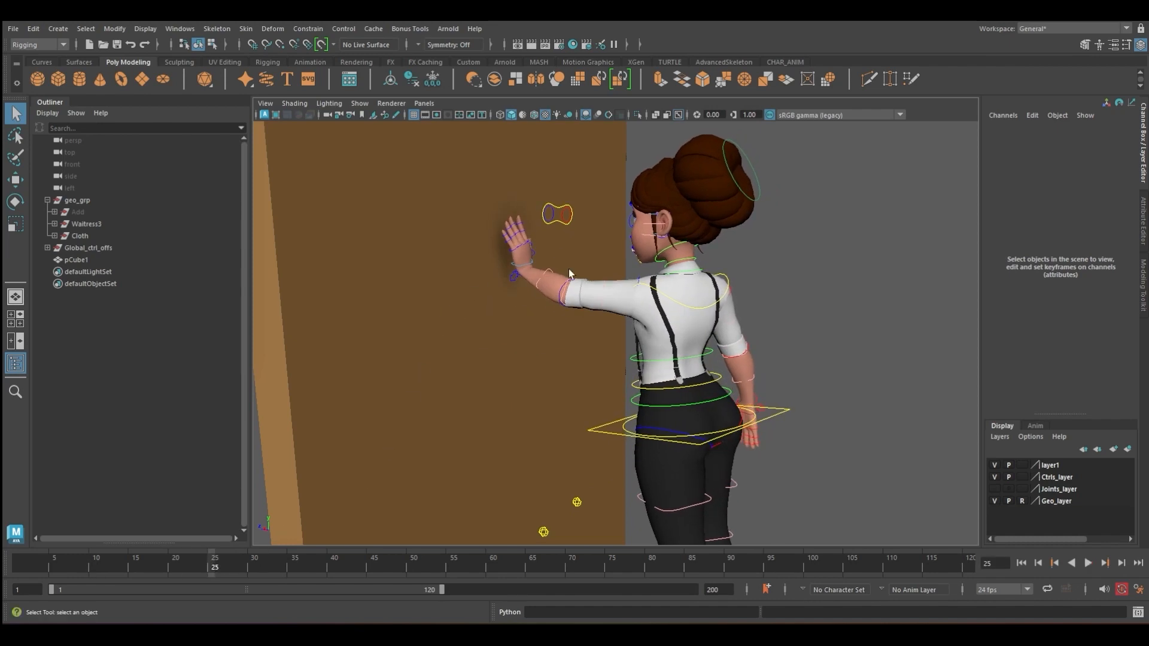
Replay the animation and scrub between frames 24 and 34, examining the left hand's contact with the wall up close.
mouse_move(23, 568)
mouse_down()
mouse_move(131, 564)
mouse_move(22, 554)
mouse_up()
key(alt+v)
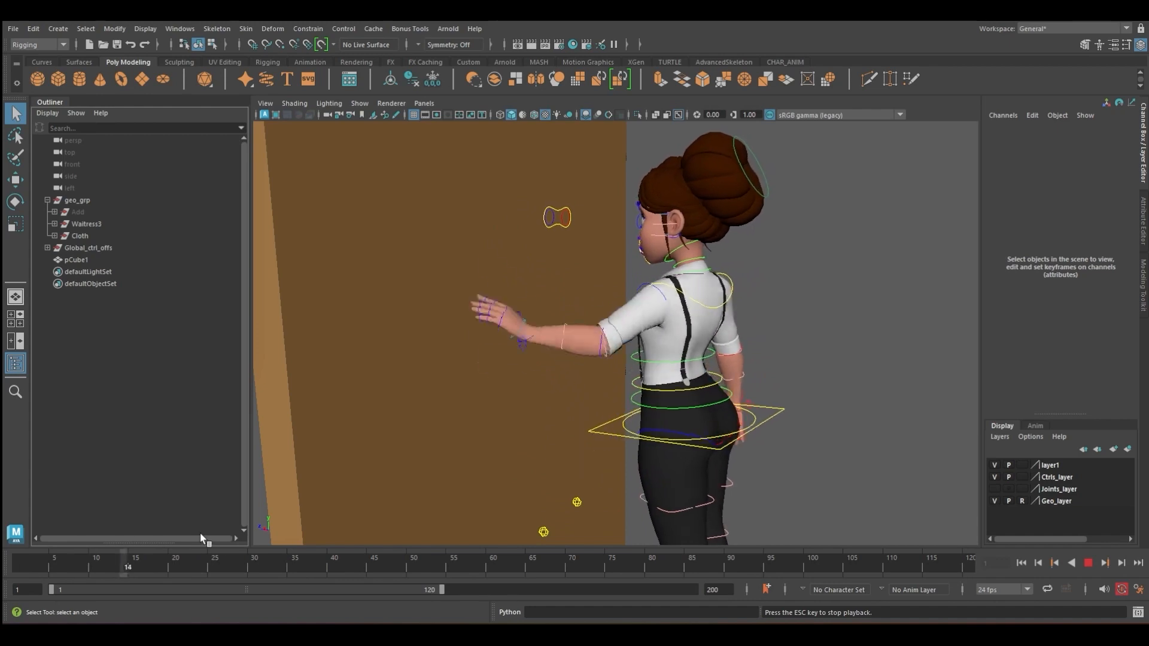
mouse_move(182, 554)
mouse_down()
mouse_move(159, 544)
mouse_move(201, 546)
mouse_up()
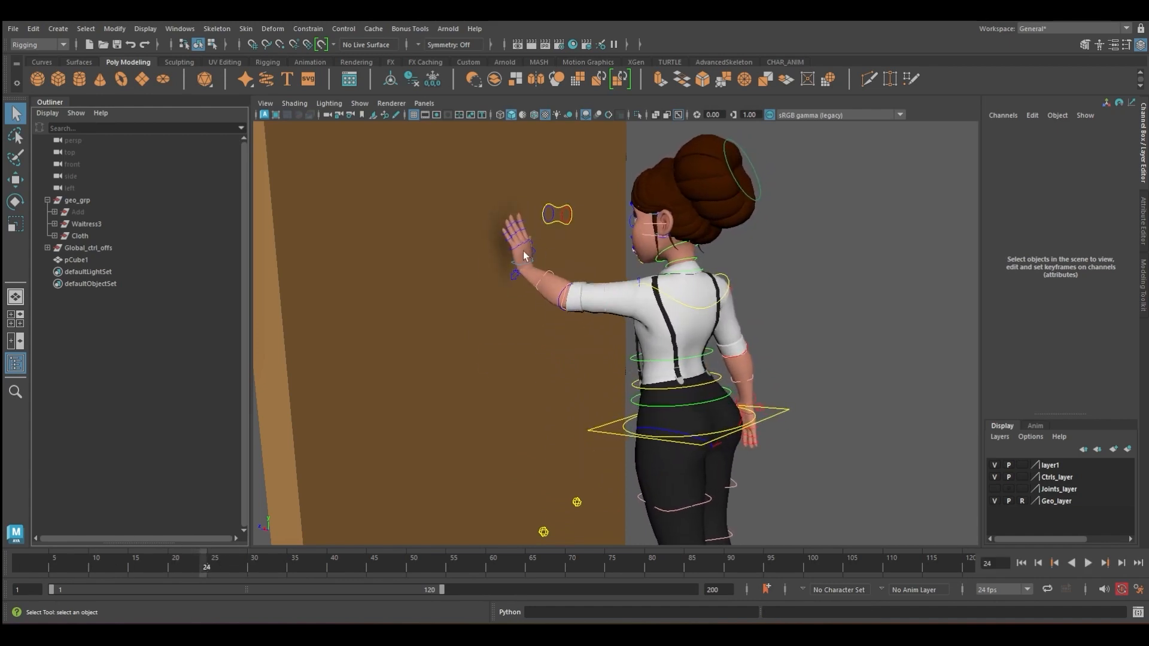
alt+drag(518, 286, 580, 408)
mouse_move(487, 406)
alt+middle_down()
mouse_move(507, 395)
mouse_move(636, 397)
alt+middle_up()
alt+right_drag(502, 400, 571, 407)
drag(103, 566, 285, 566)
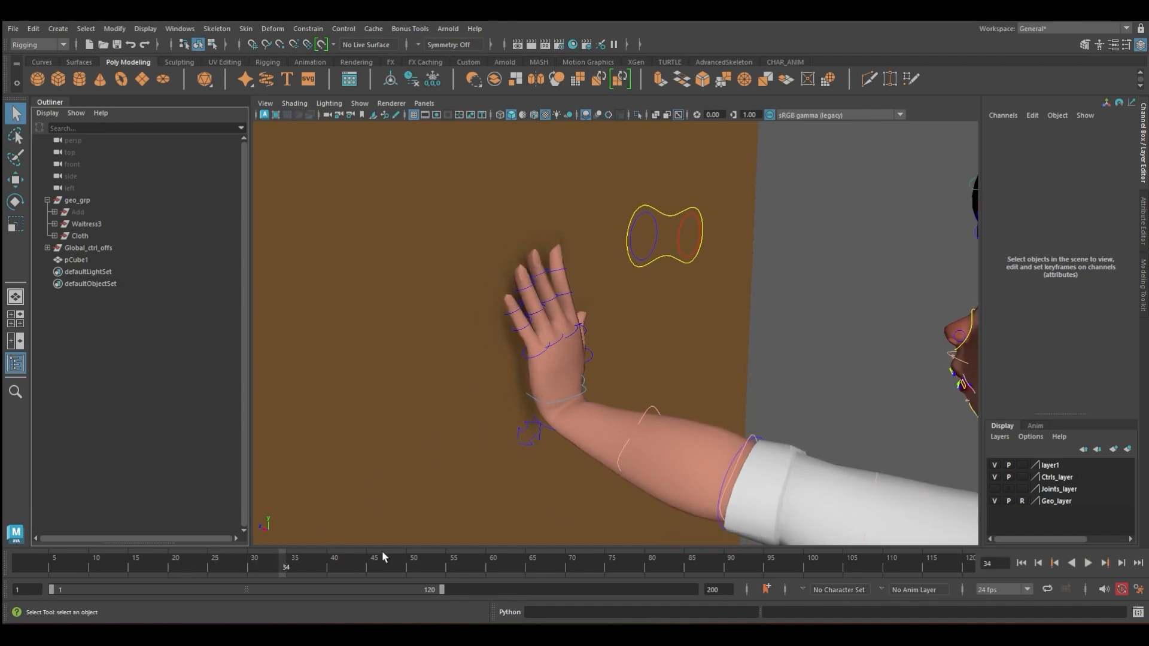
drag(238, 565, 171, 563)
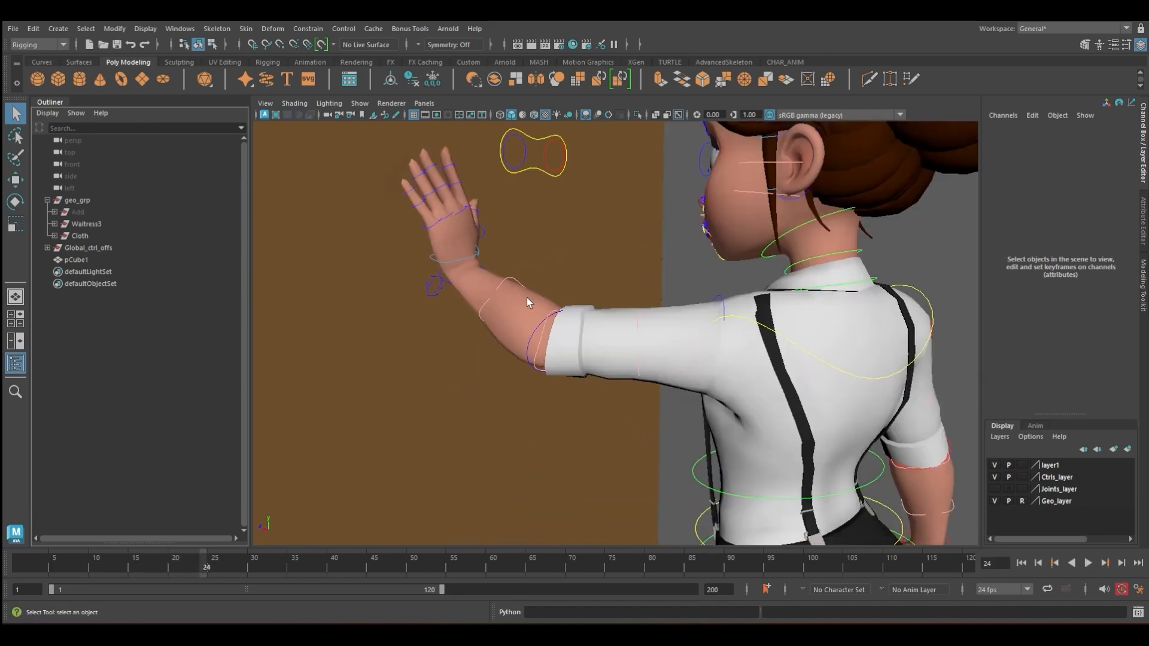
scroll(575, 306, down, 6)
scroll(563, 325, up, 2)
alt+middle_drag(627, 350, 625, 349)
alt+right_drag(658, 353, 612, 354)
alt+middle_drag(611, 355, 604, 323)
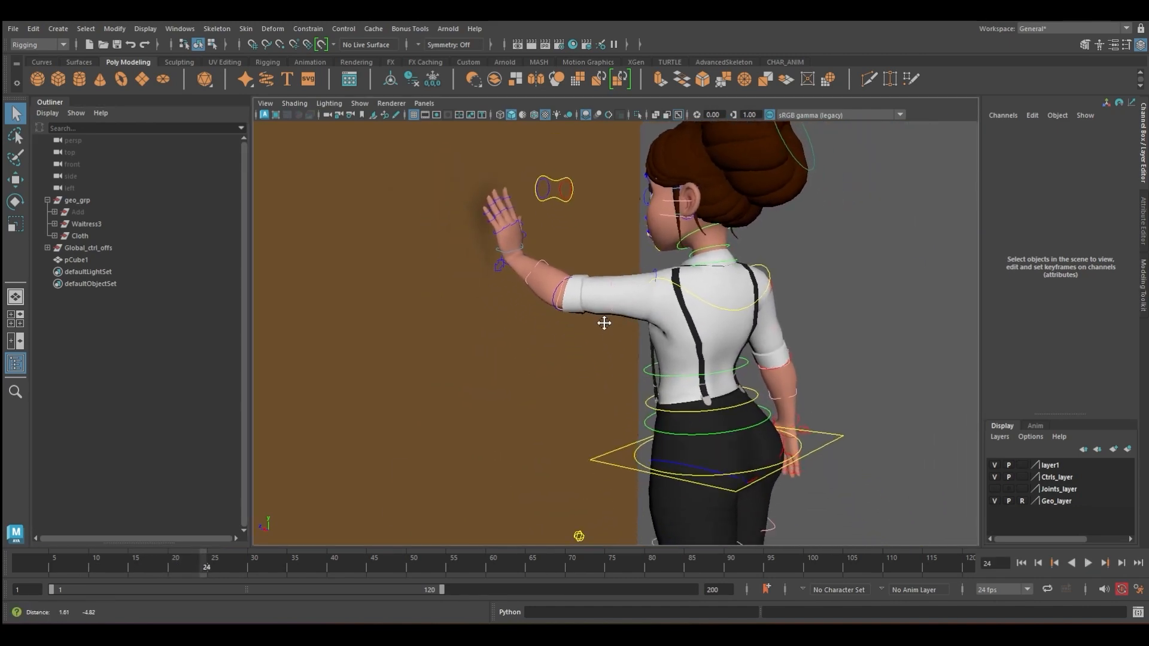
Create a new perspective camera and rename it main_cam.
click(424, 102)
mouse_move(428, 113)
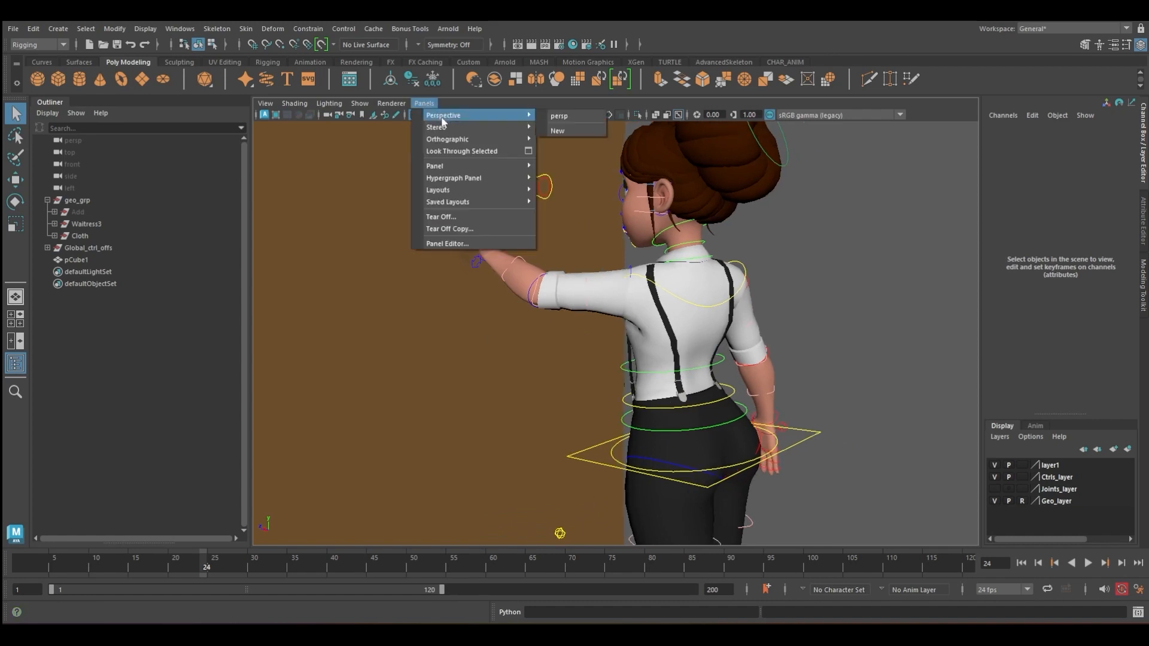
click(579, 132)
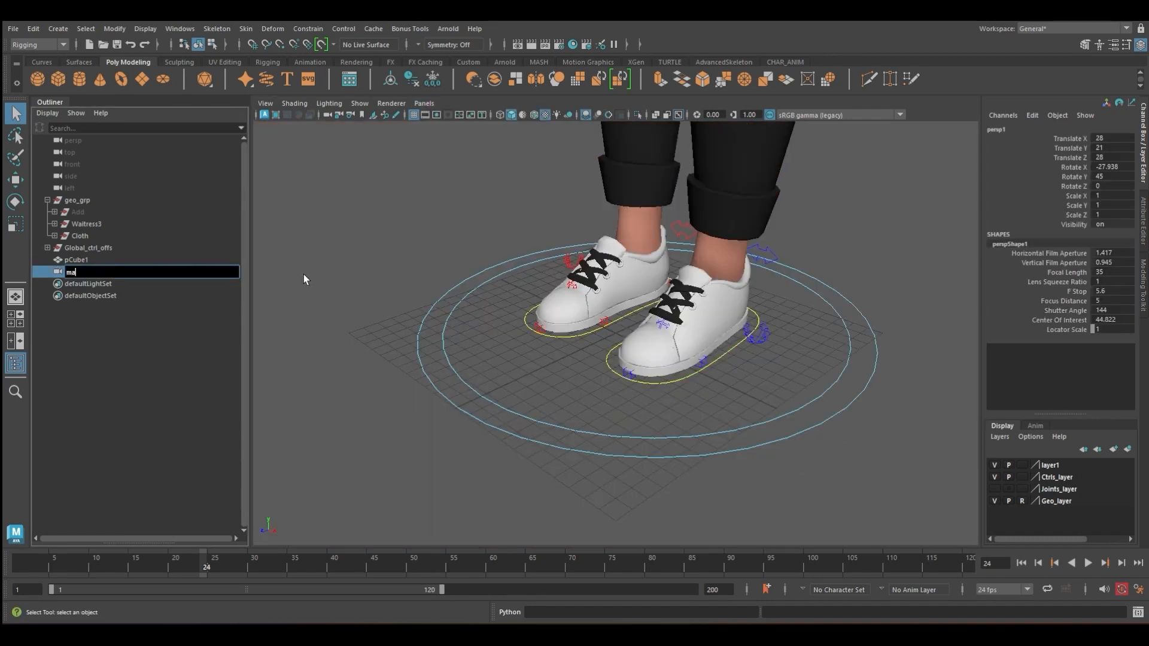
text(m)
key(Return)
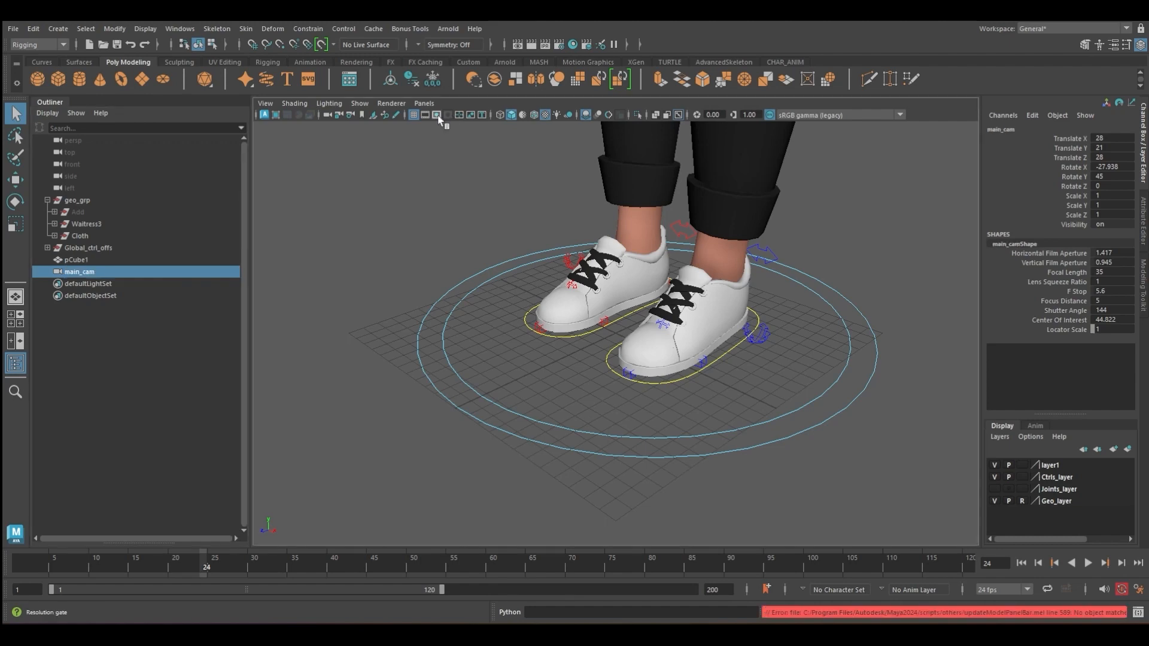
Turn on the resolution gate for main_cam and set the render image size to the HD 1080 preset.
click(437, 115)
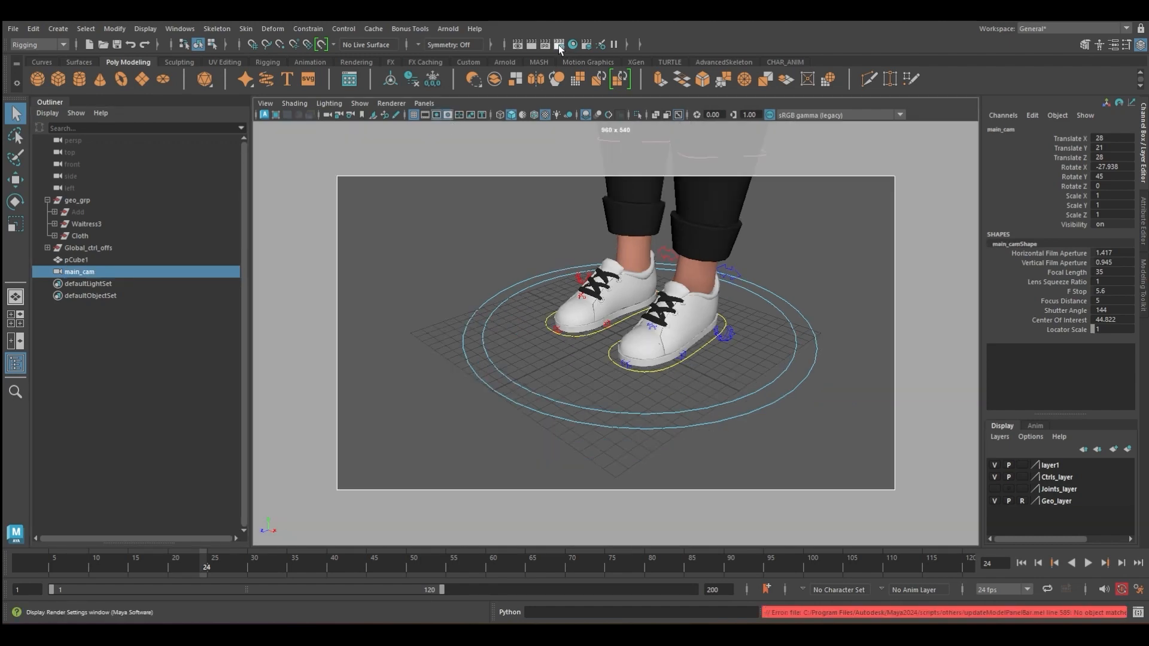
click(558, 44)
scroll(233, 238, down, 5)
click(321, 337)
scroll(287, 382, down, 3)
click(273, 374)
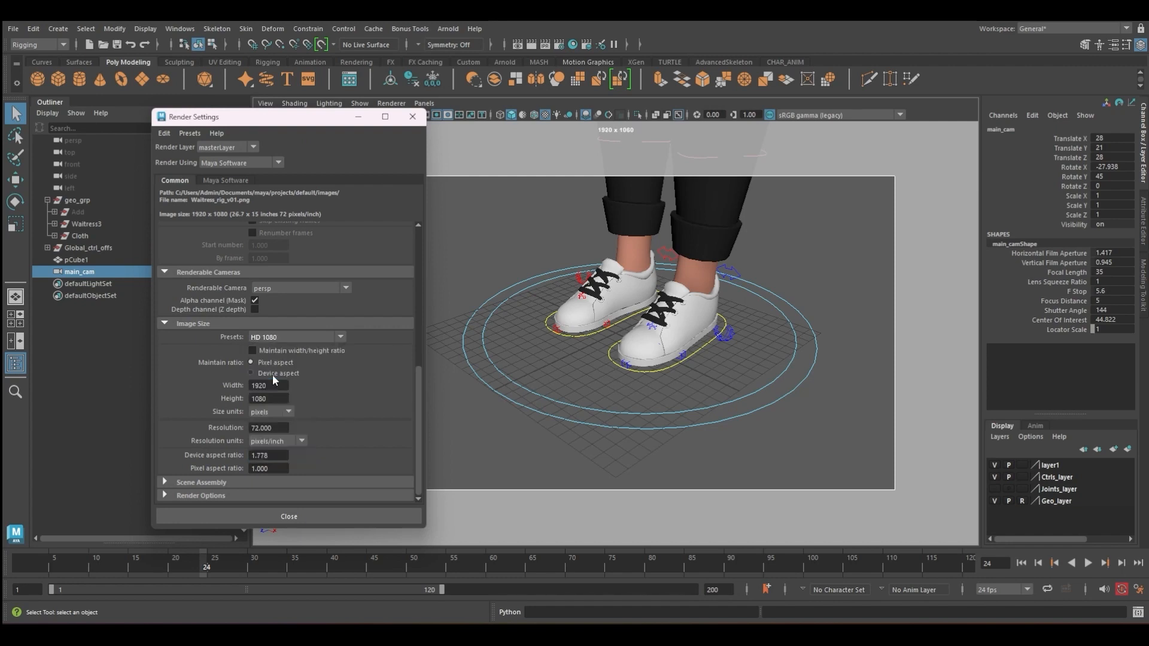
click(412, 117)
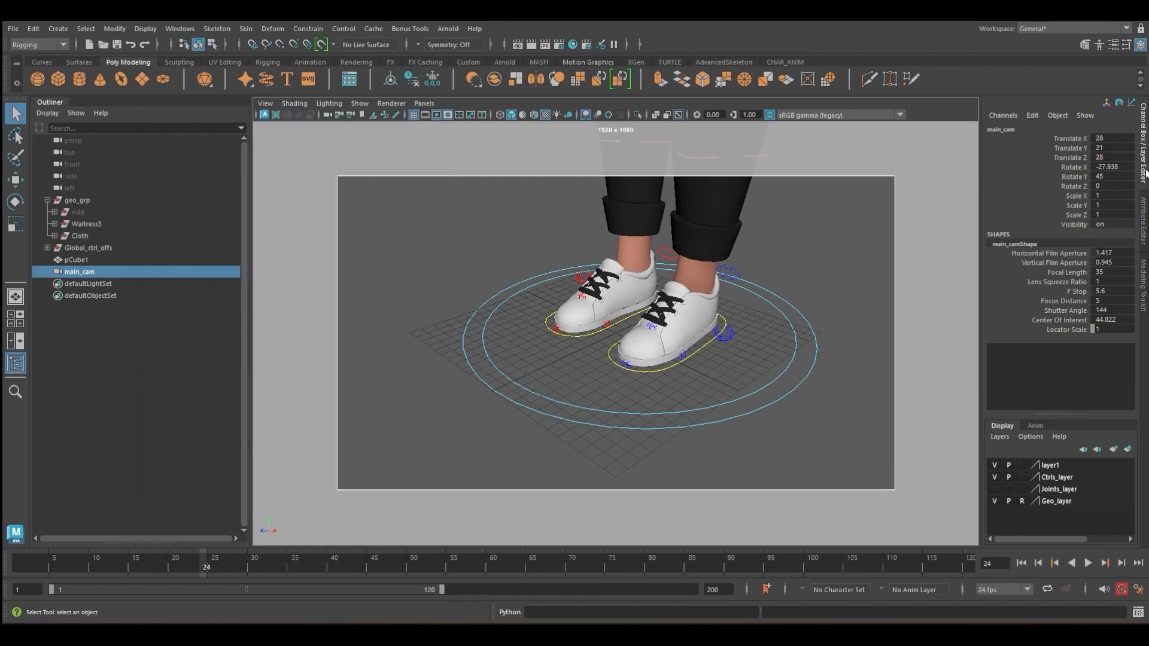
Set main_cam's gate mask color to black and its gate mask opacity to 1.
click(1142, 239)
scroll(912, 374, down, 8)
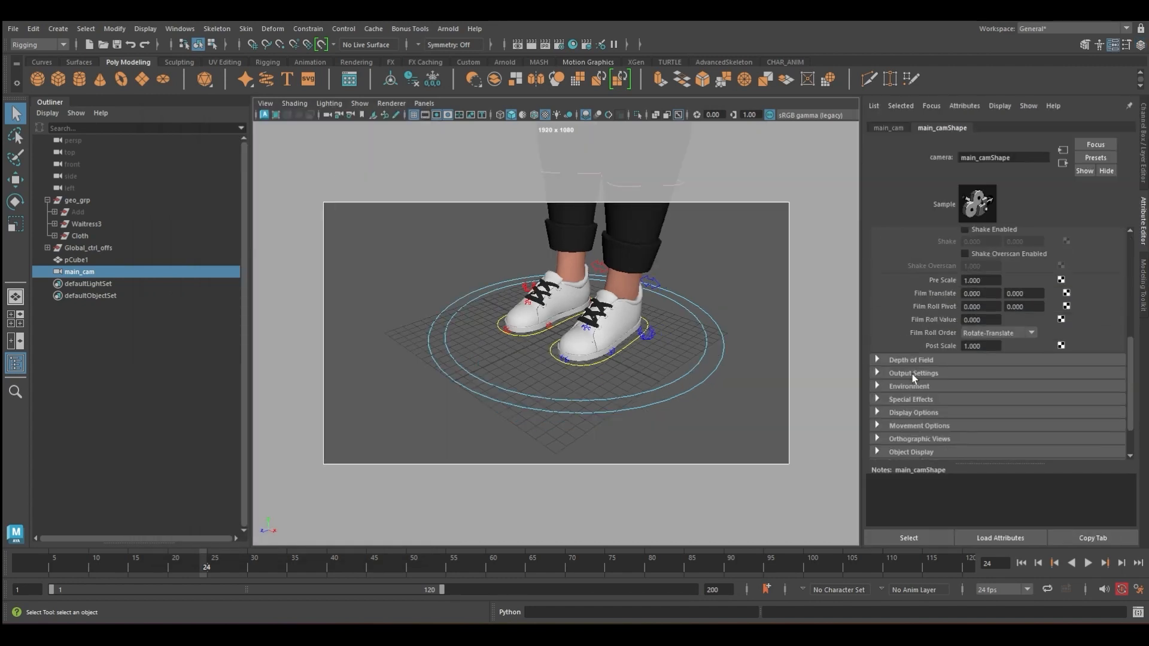
click(908, 412)
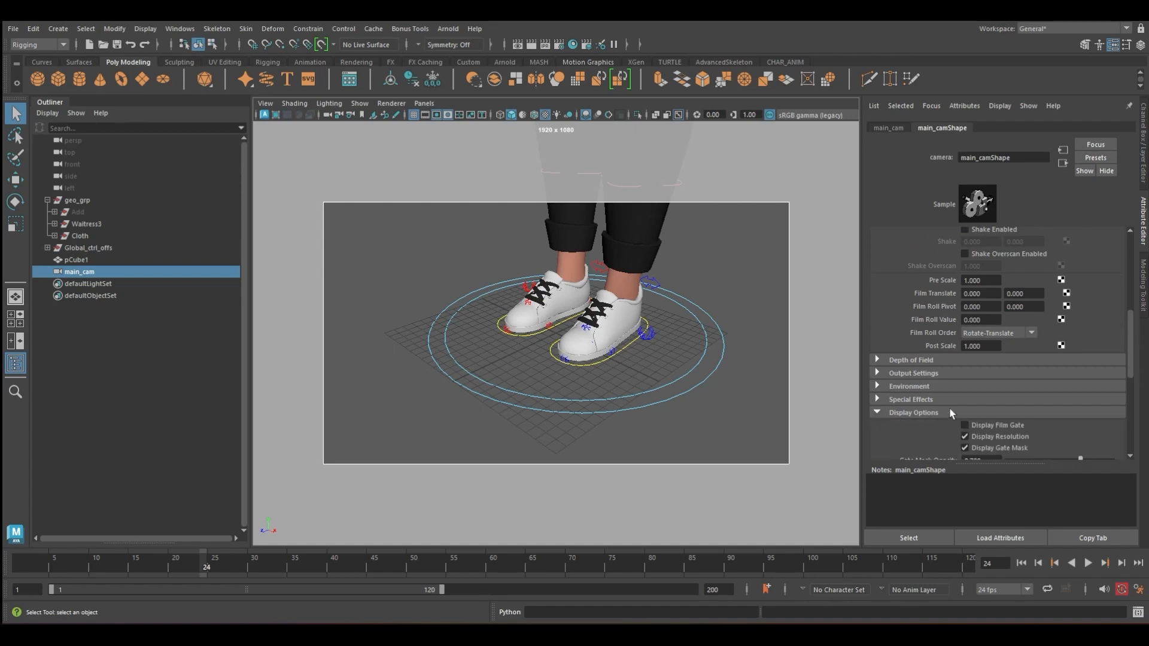
scroll(920, 335, down, 3)
drag(1053, 332, 1007, 332)
drag(1087, 318, 1133, 317)
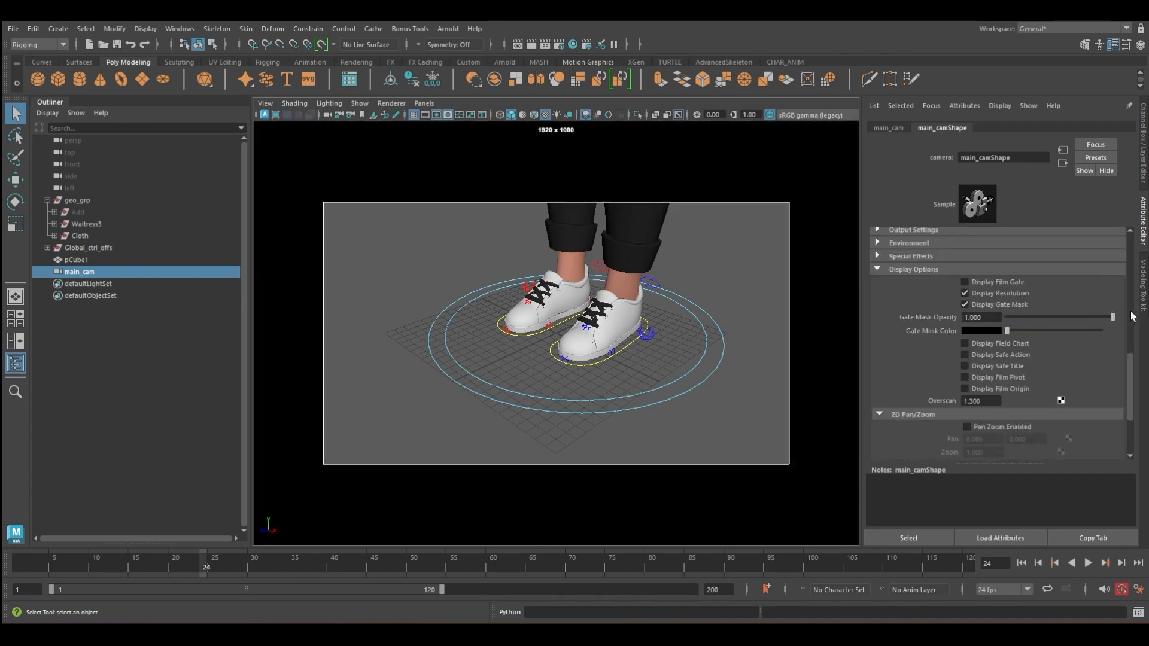
key(ctrl+a)
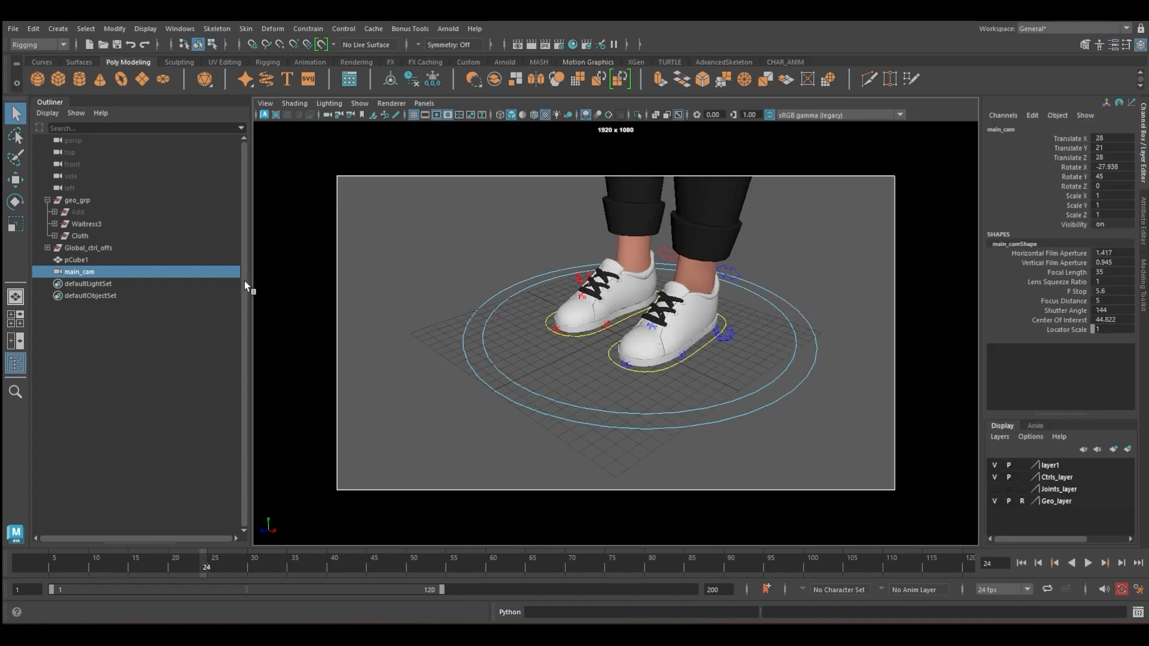
Hide the Outliner, split the workspace into two side-by-side views, and look through main_cam in the first one.
drag(243, 281, 185, 281)
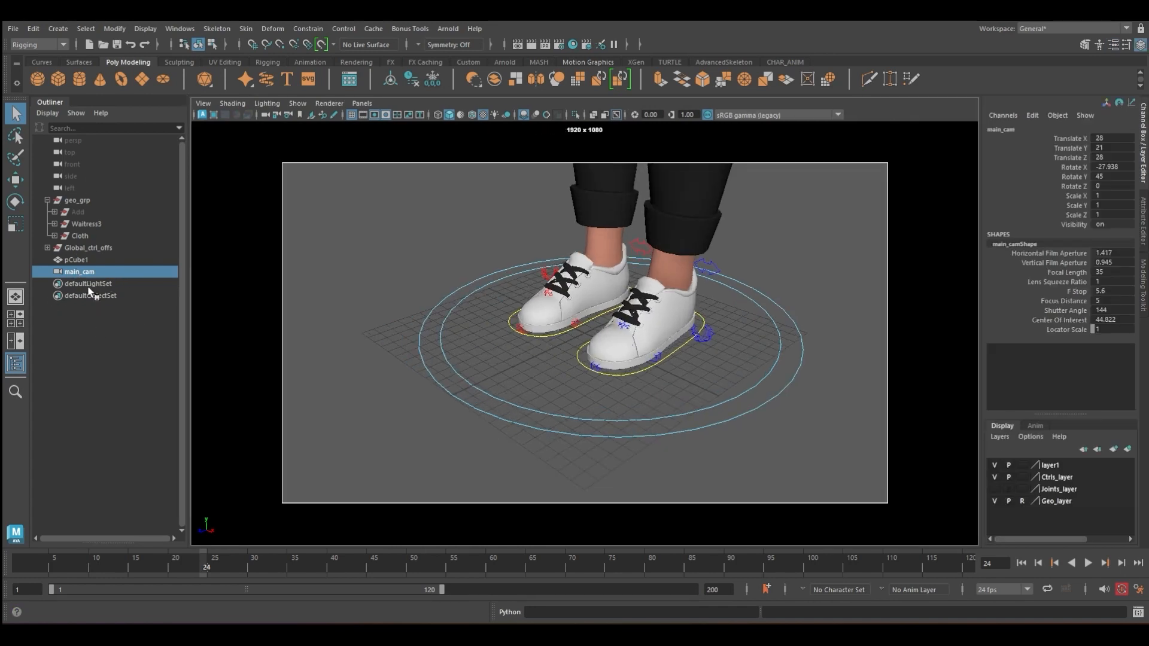
click(15, 365)
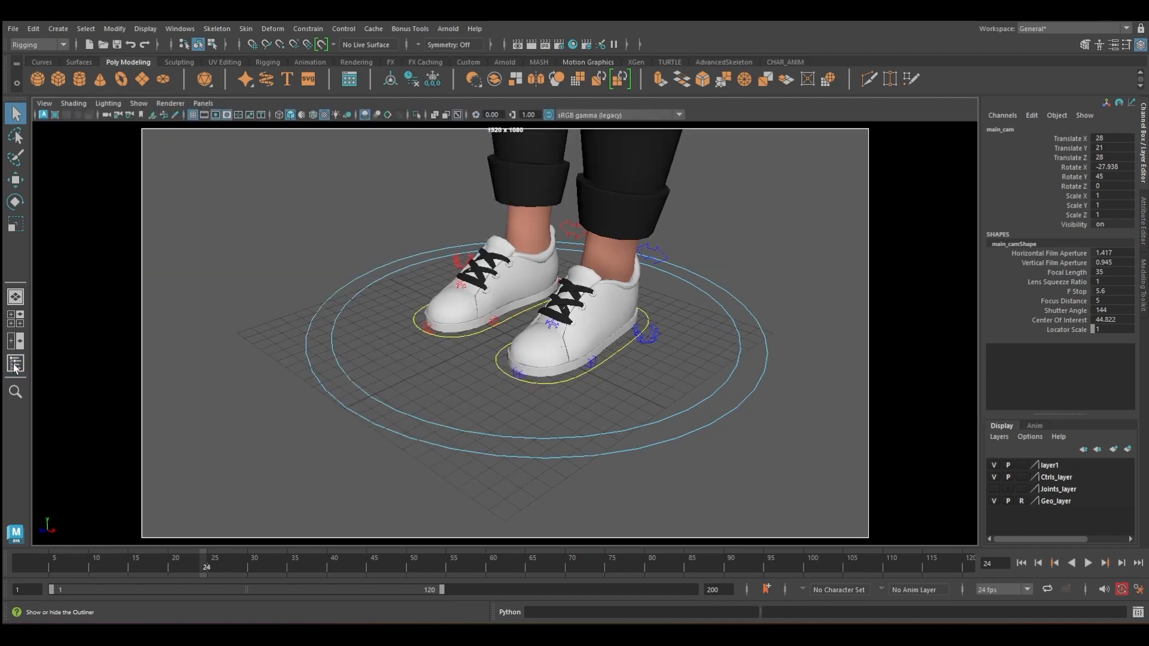
click(15, 340)
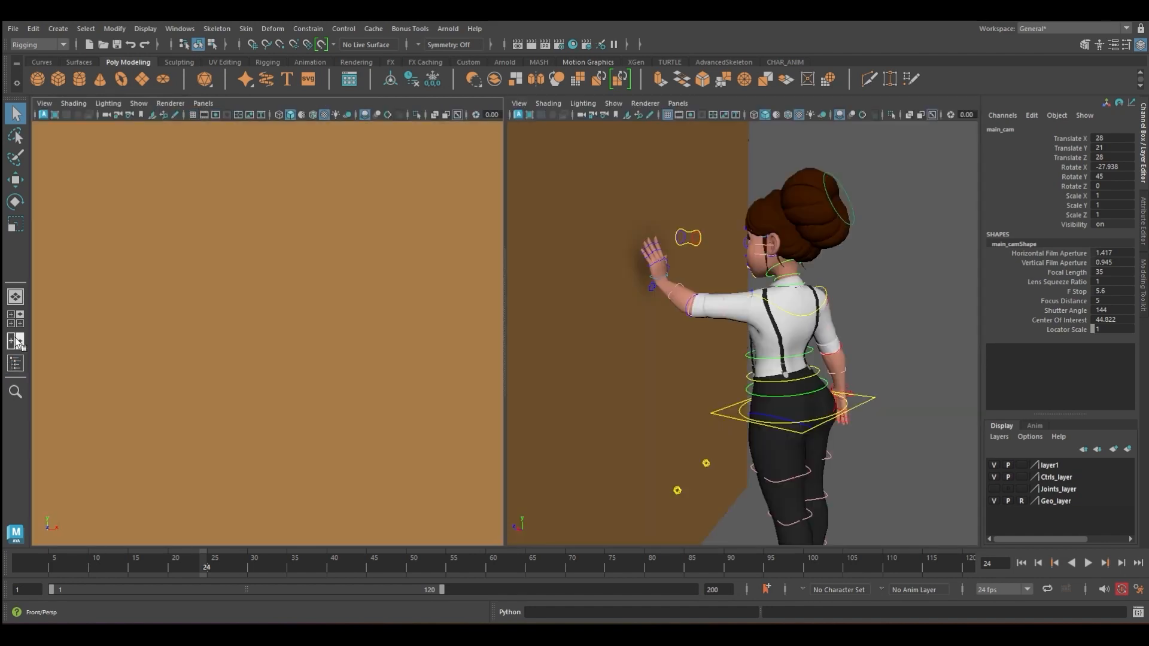
click(202, 103)
mouse_move(257, 115)
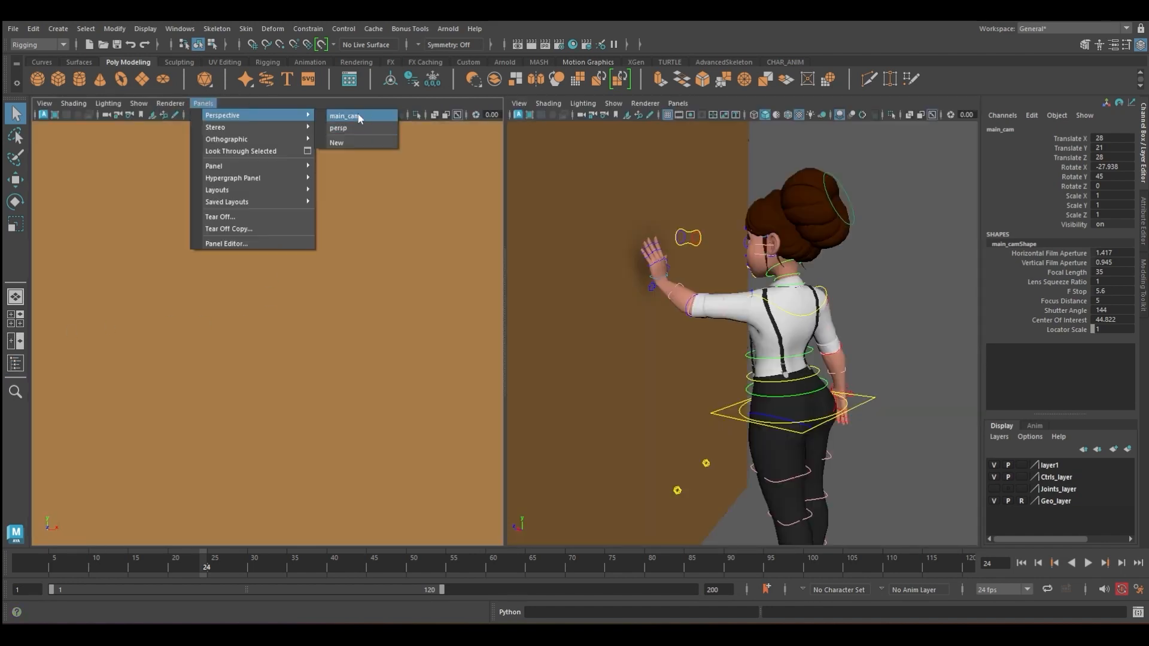
click(376, 113)
mouse_move(777, 350)
alt+mouse_down()
mouse_move(744, 353)
mouse_move(876, 352)
mouse_move(795, 356)
alt+mouse_up()
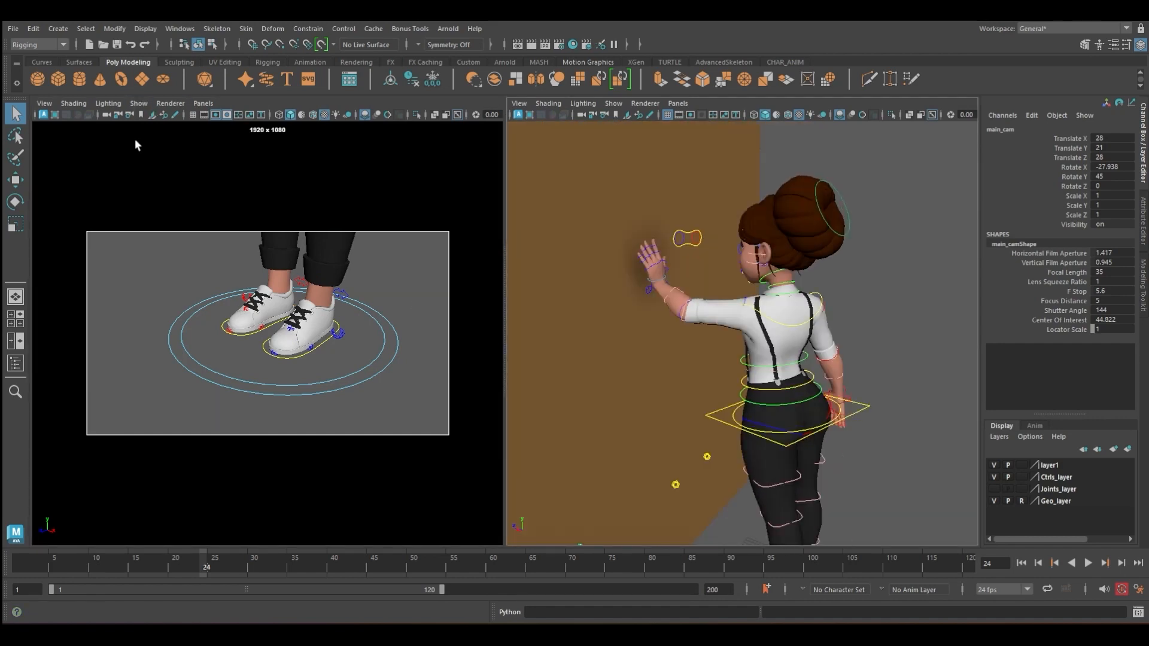
Hide all object types in the main_cam view except polygons.
click(211, 105)
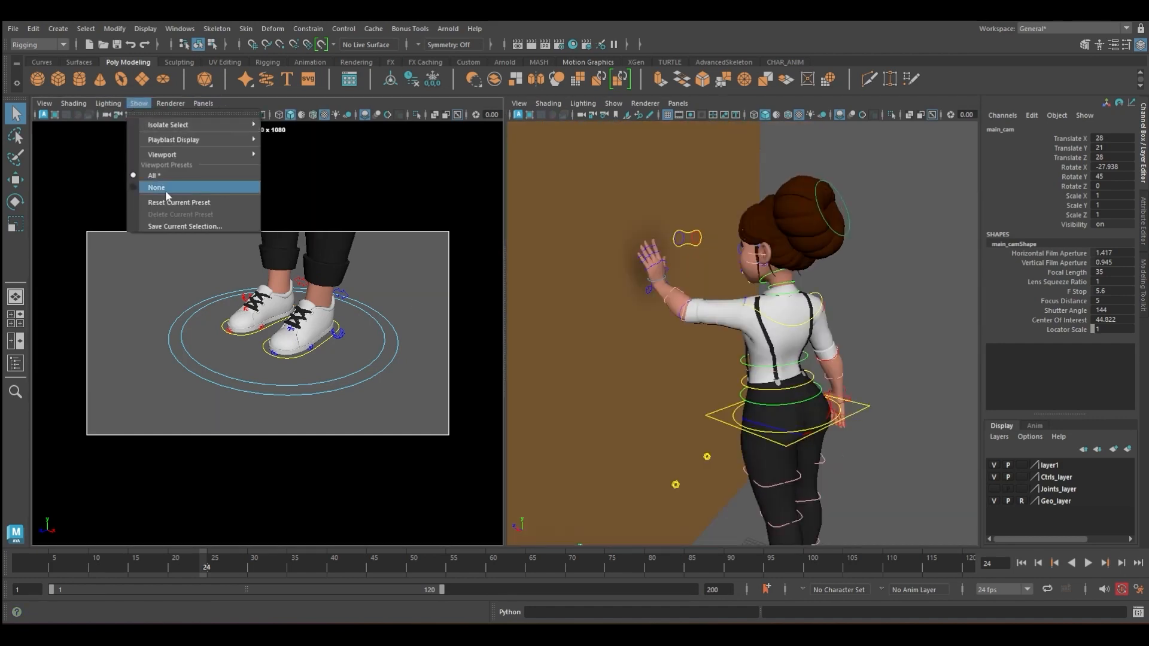
click(157, 187)
click(139, 103)
mouse_move(179, 156)
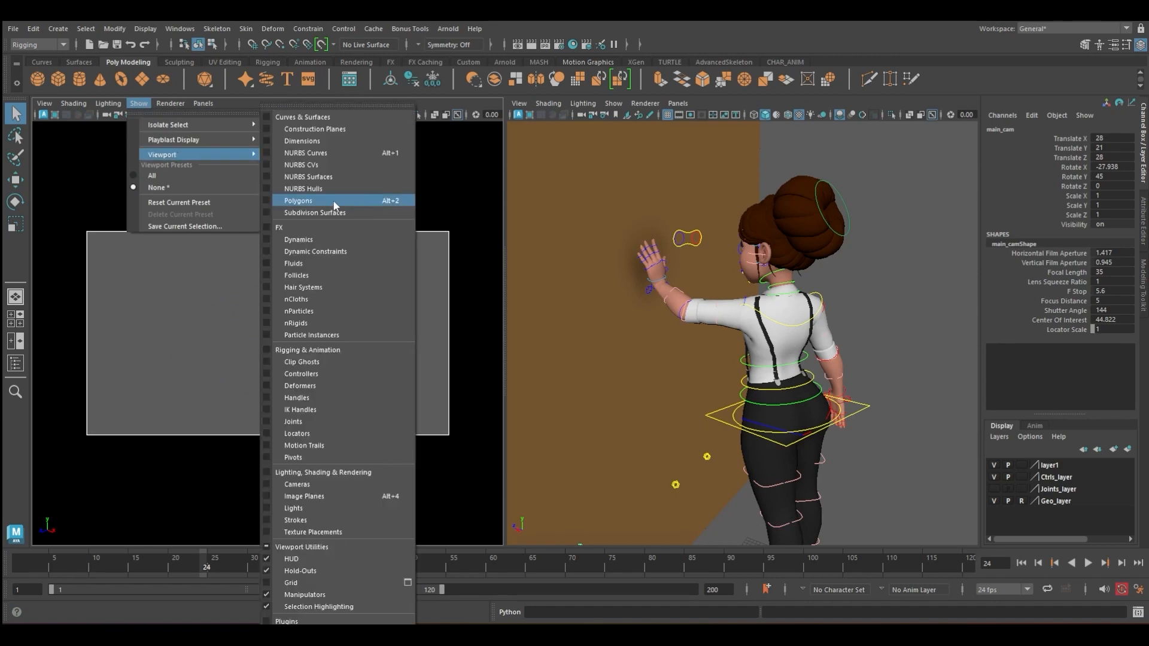
click(394, 200)
Frame the character and the wall from behind in the main_cam view, using the left hand control as focus and frame 1 as reference.
alt+drag(329, 329, 335, 365)
click(655, 266)
key(f)
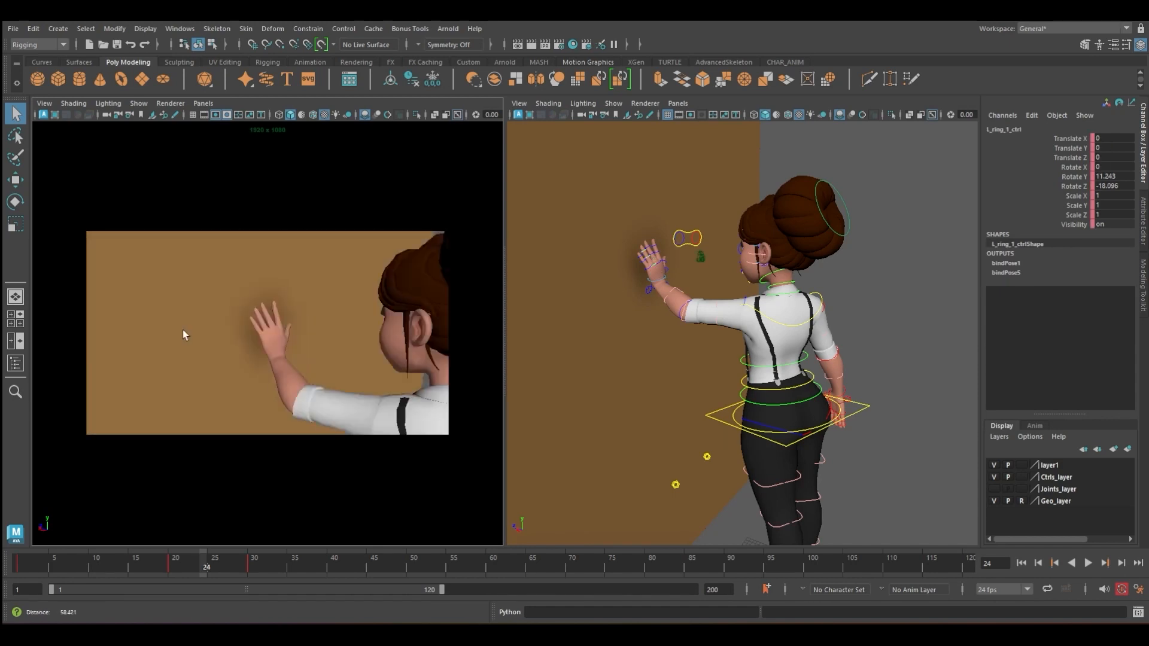
alt+right_drag(300, 318, 197, 335)
click(21, 567)
alt+drag(335, 353, 299, 353)
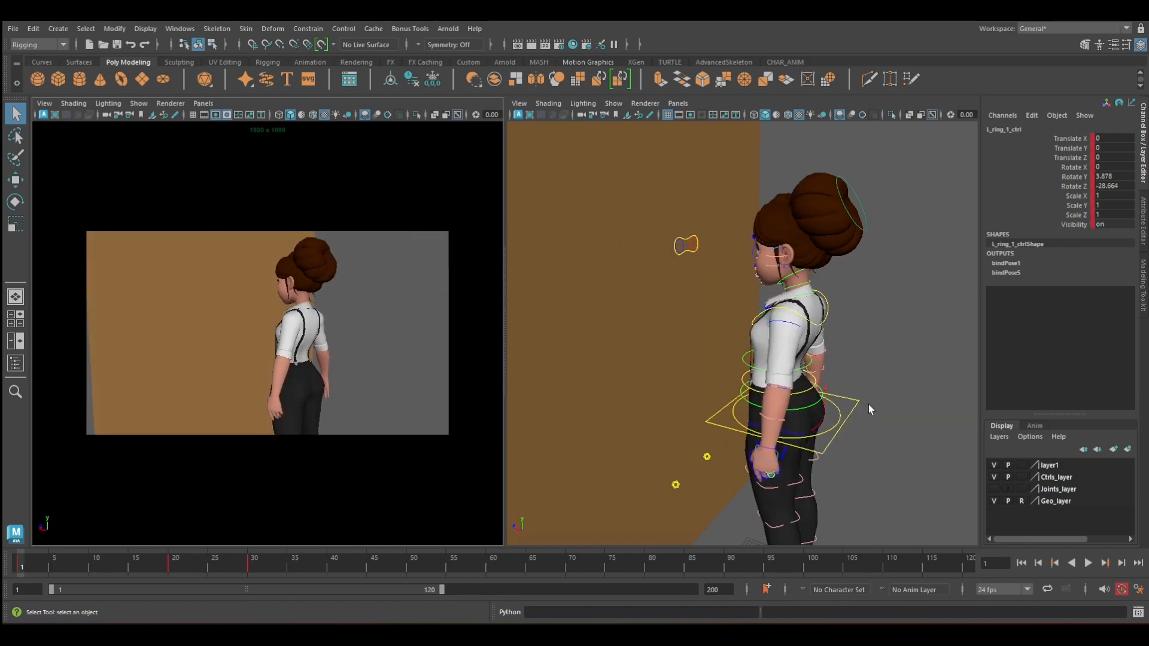
Set main_cam's focal length to 74.9 and play the animation through the camera.
click(107, 115)
click(1072, 273)
key(alt+v)
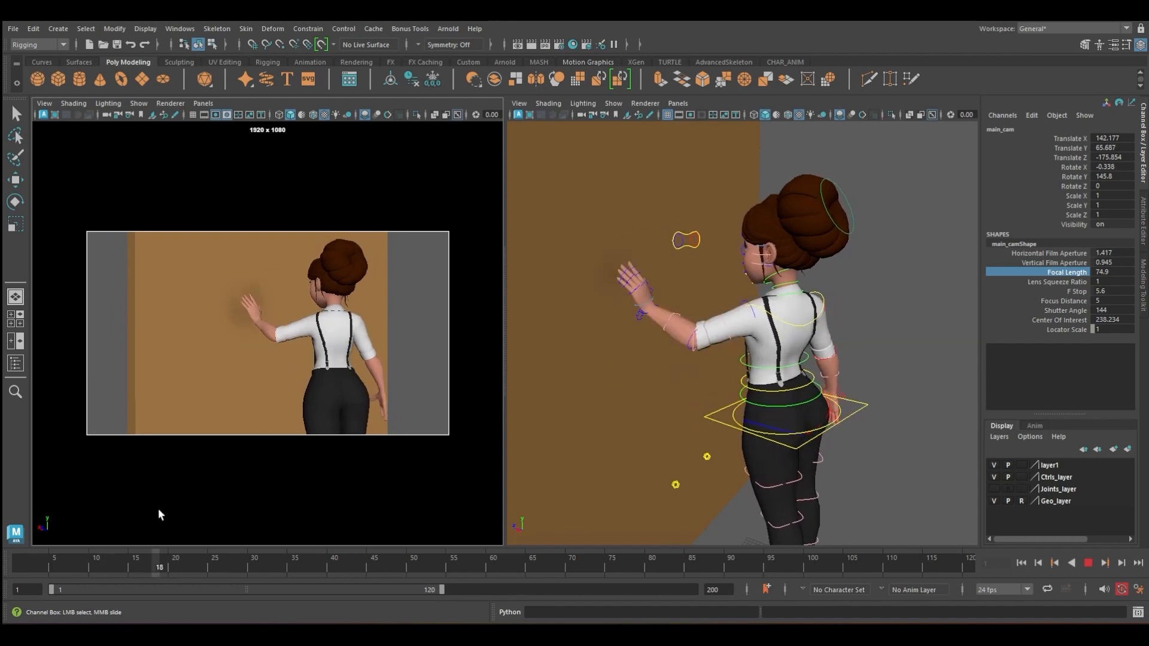
key(alt+v)
key(period)
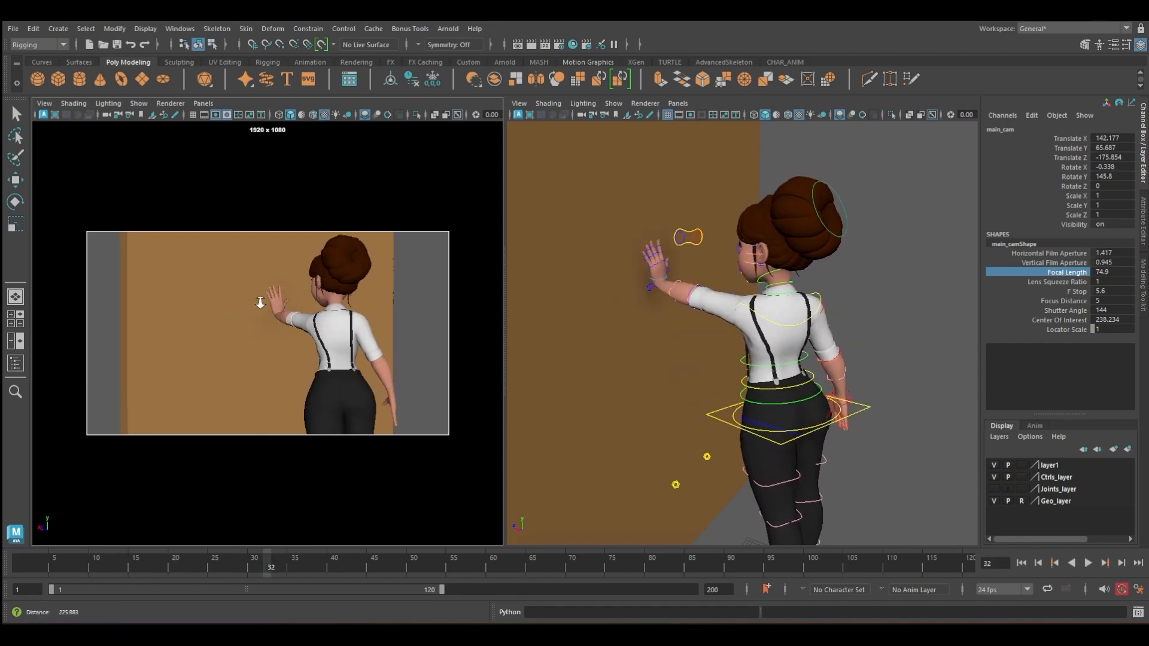
Reposition main_cam for a close-up of the left hand and forearm against the wall, scrubbing the contact frames to check the composition.
alt+right_drag(243, 301, 359, 299)
alt+middle_drag(353, 299, 333, 400)
alt+drag(333, 399, 179, 371)
drag(194, 564, 276, 564)
alt+middle_drag(290, 375, 292, 372)
drag(96, 553, 268, 552)
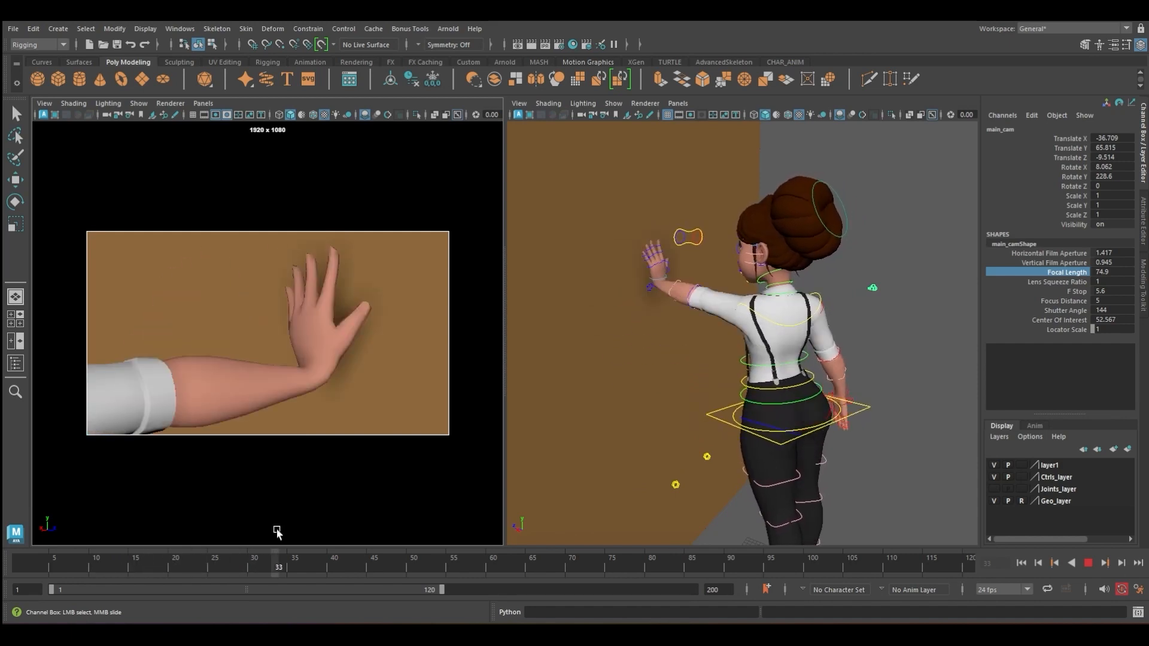
alt+middle_drag(372, 320, 372, 314)
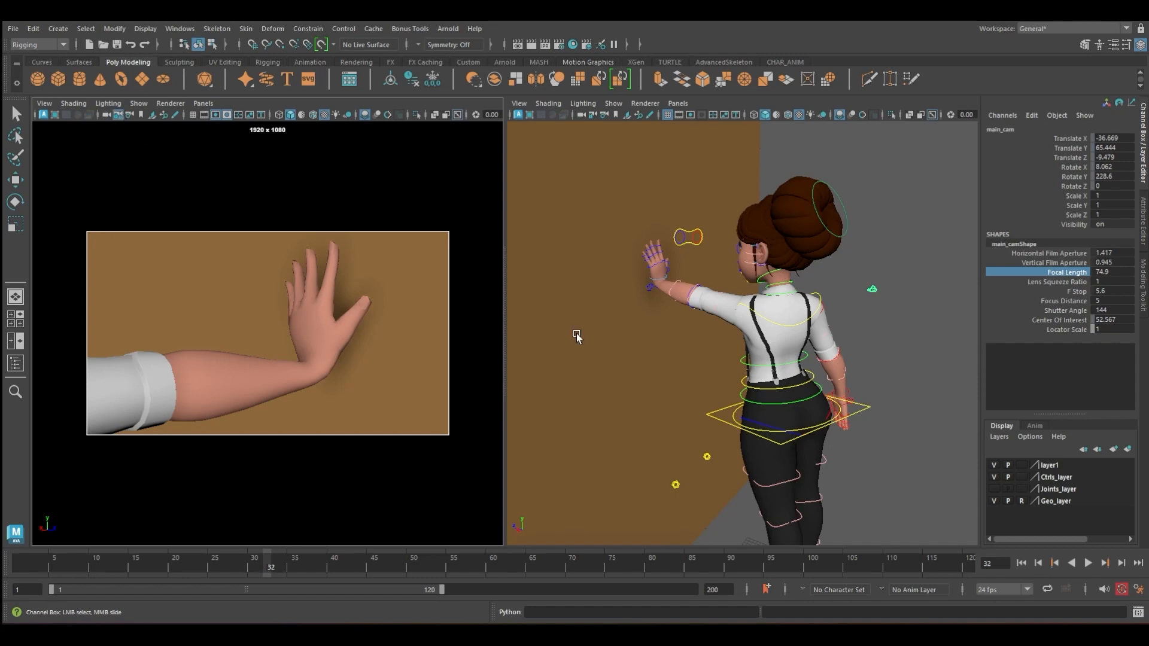
Rotate the left wrist FK control at frame 20 to about 43, -66 and 31 degrees in X, Y and Z.
click(652, 293)
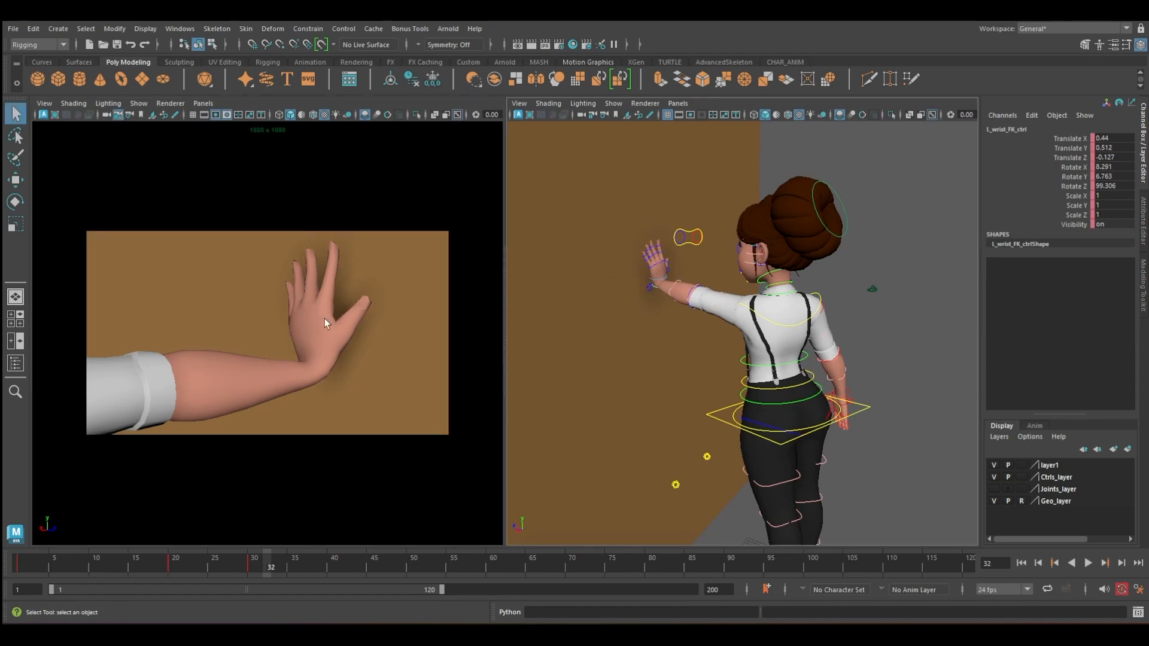
key(f)
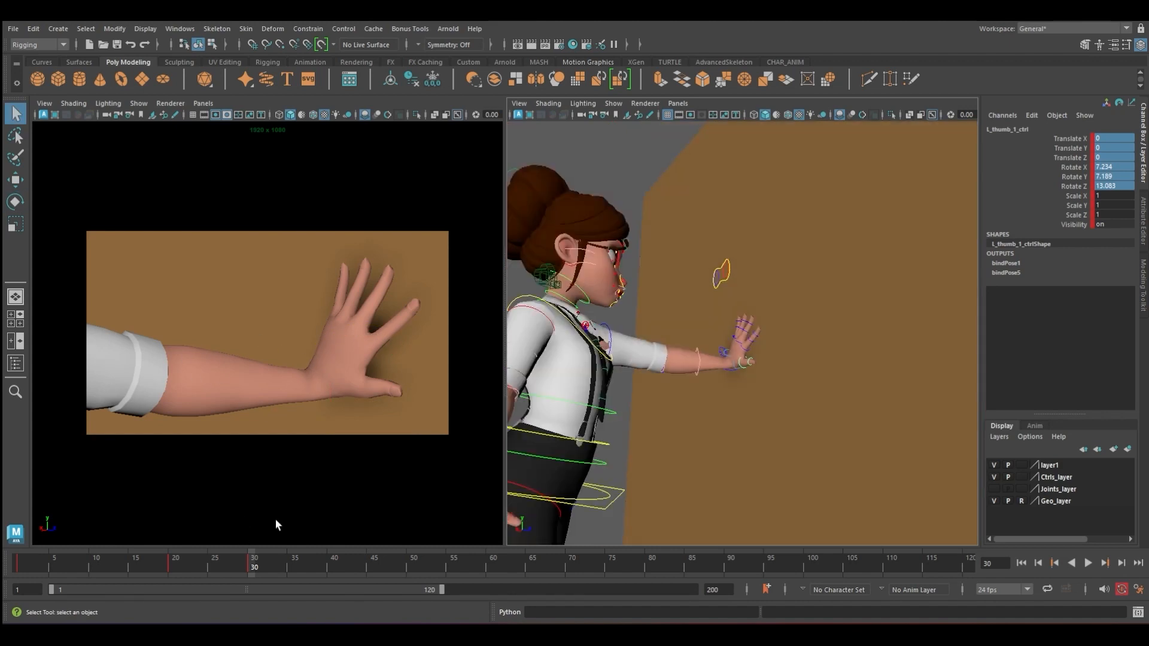
click(23, 568)
drag(42, 567, 175, 564)
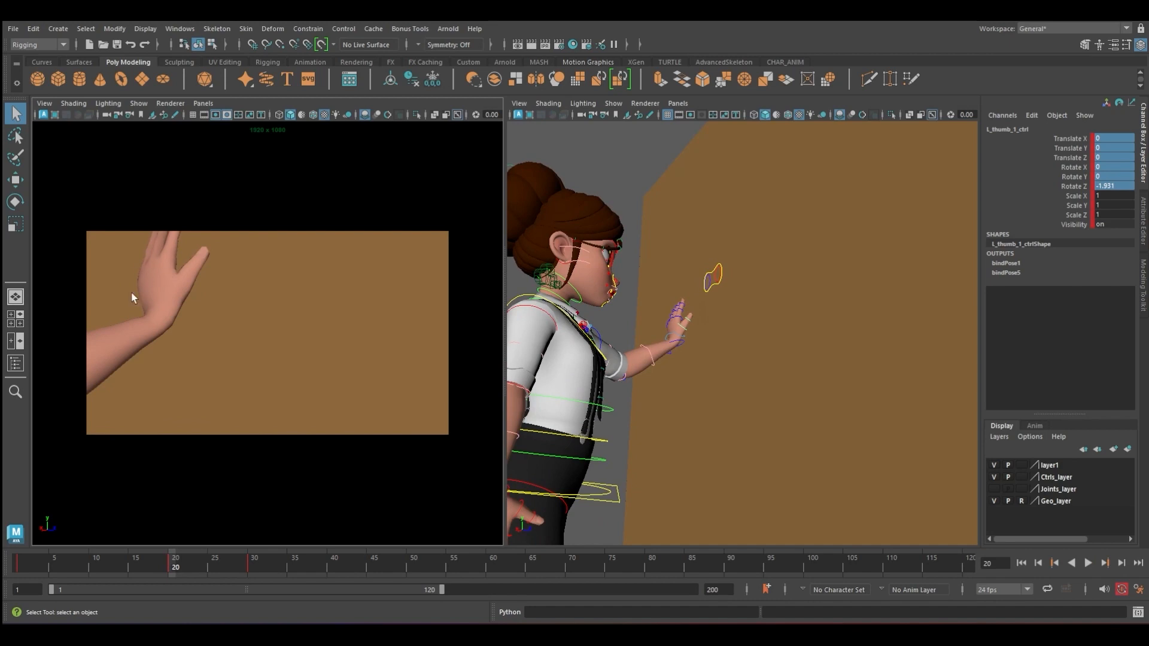
click(648, 354)
key(e)
drag(659, 315, 694, 347)
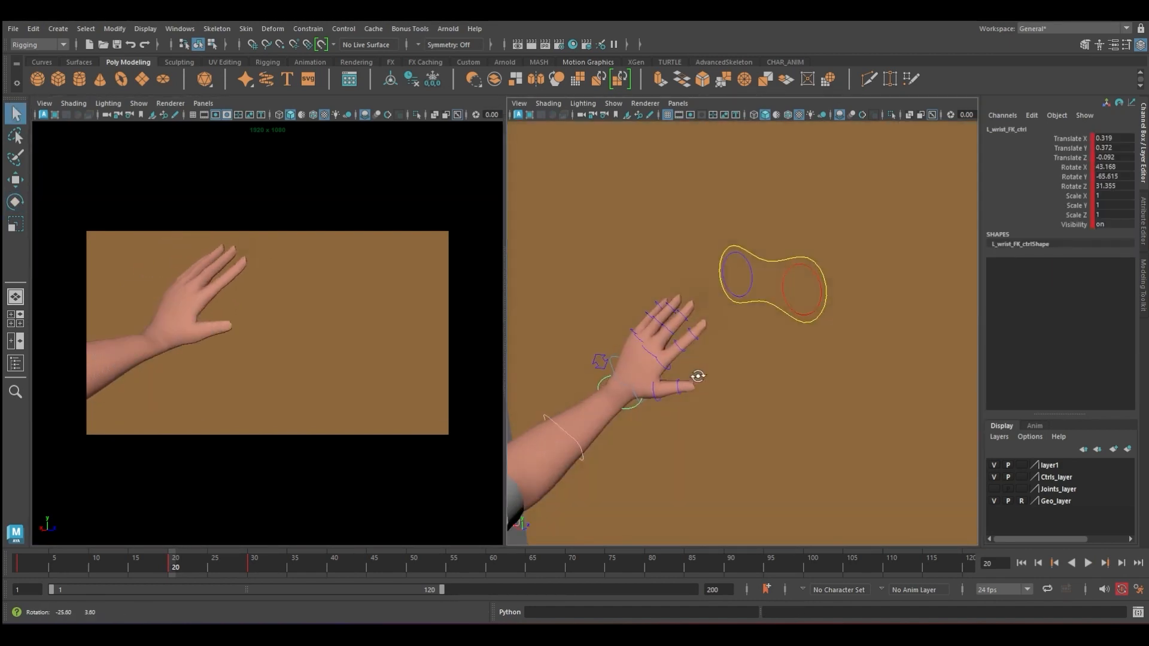
alt+drag(698, 376, 638, 346)
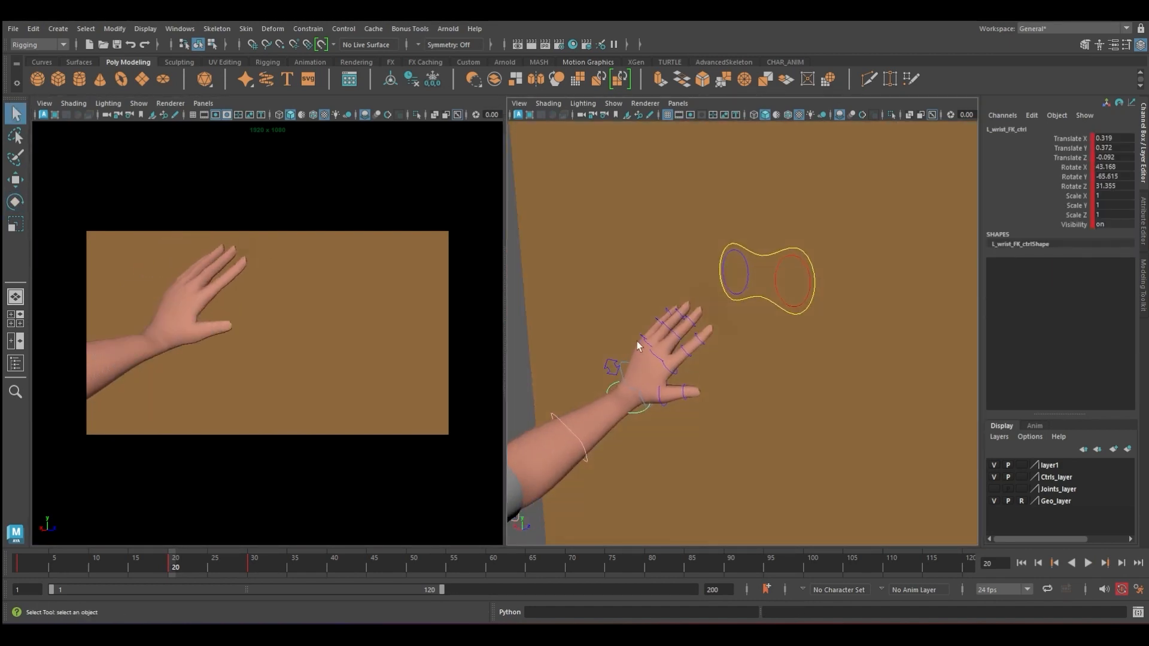
Adjust the left thumb's base control for the approach pose, play the animation and return to frame 20.
key(e)
key(q)
click(684, 393)
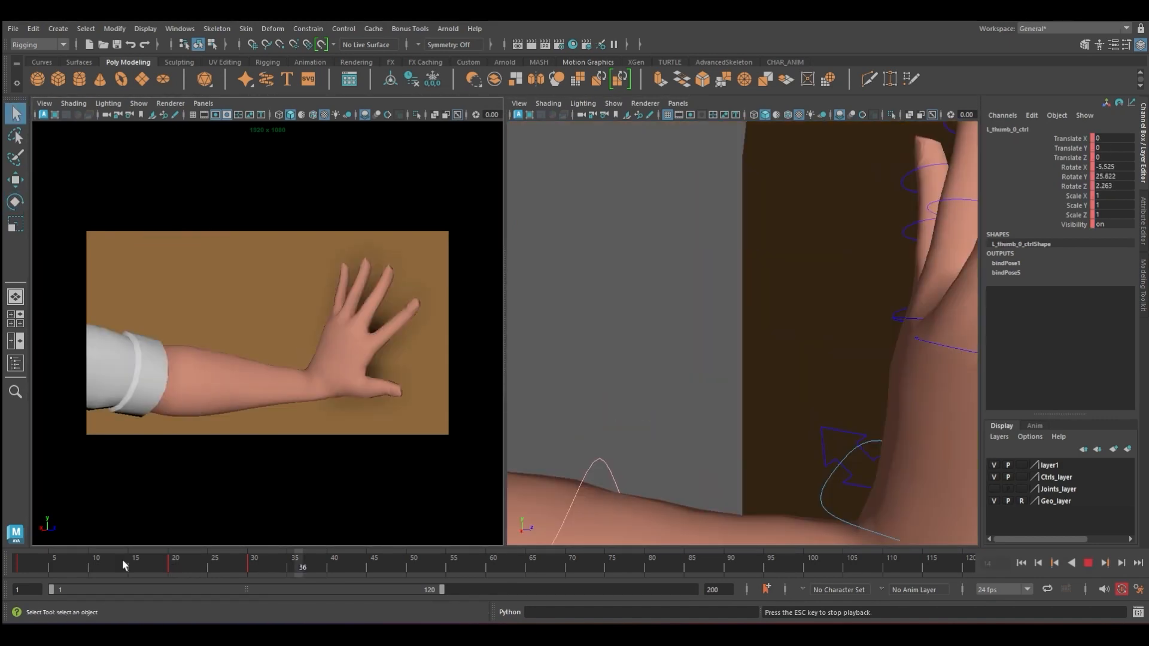
drag(123, 563, 175, 565)
scroll(604, 380, down, 10)
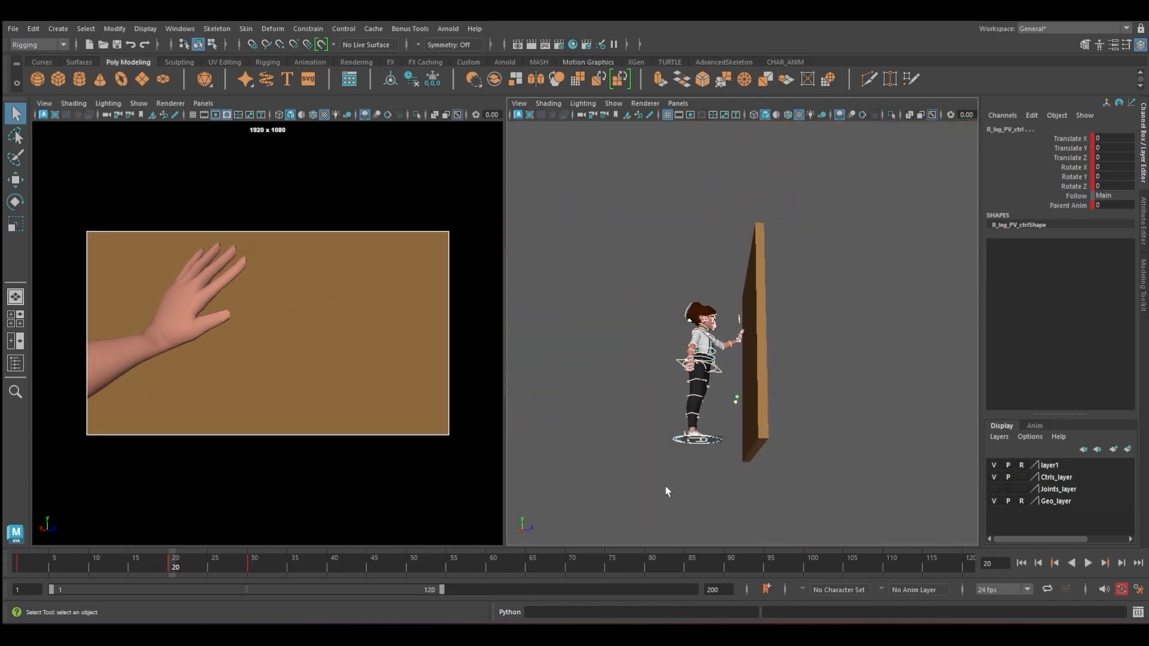
Retime the character's wall-contact poses, moving the frame 20 keys to 35 and the frame 30 keys to 60, and play the result.
click(253, 568)
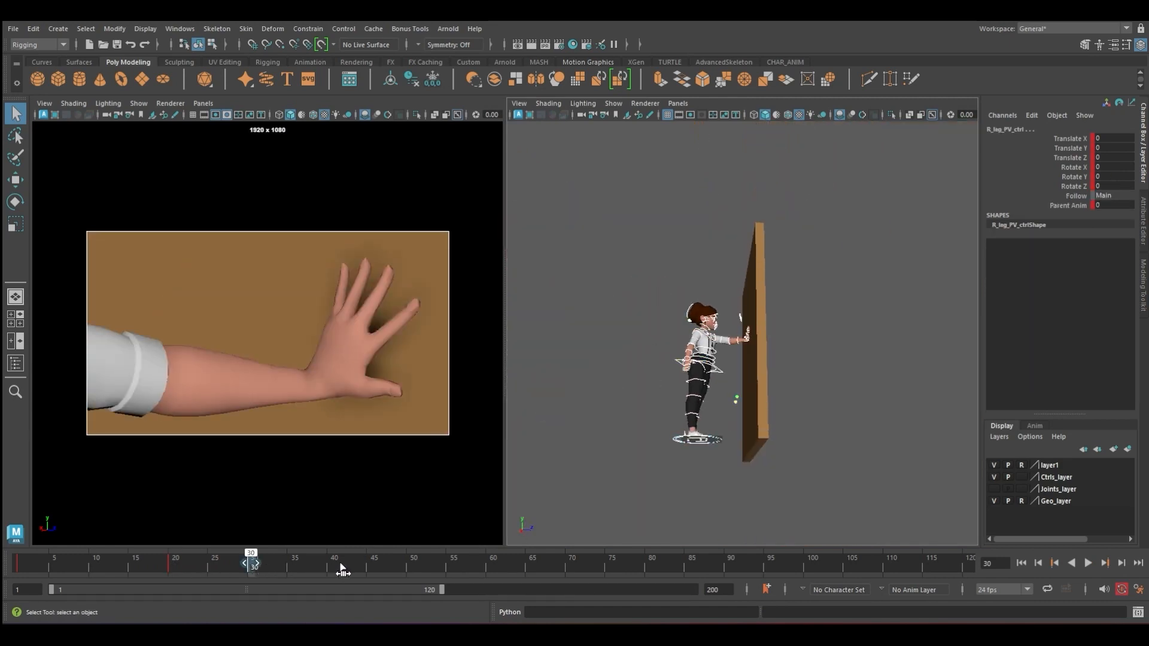
drag(341, 571, 421, 572)
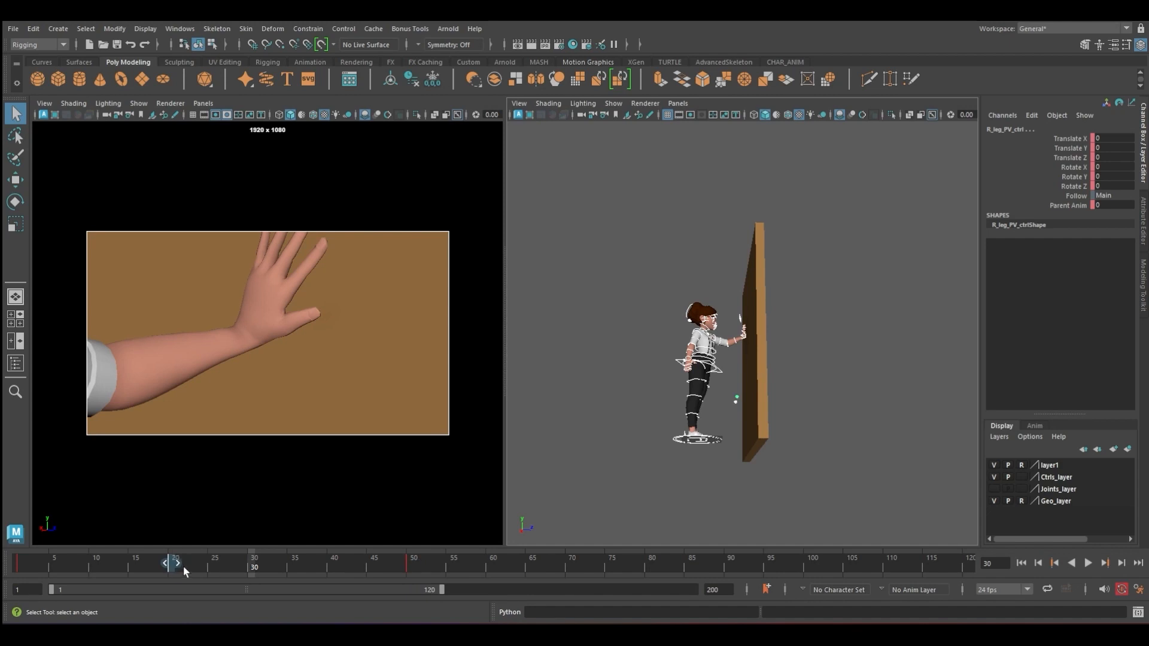
drag(301, 573, 291, 575)
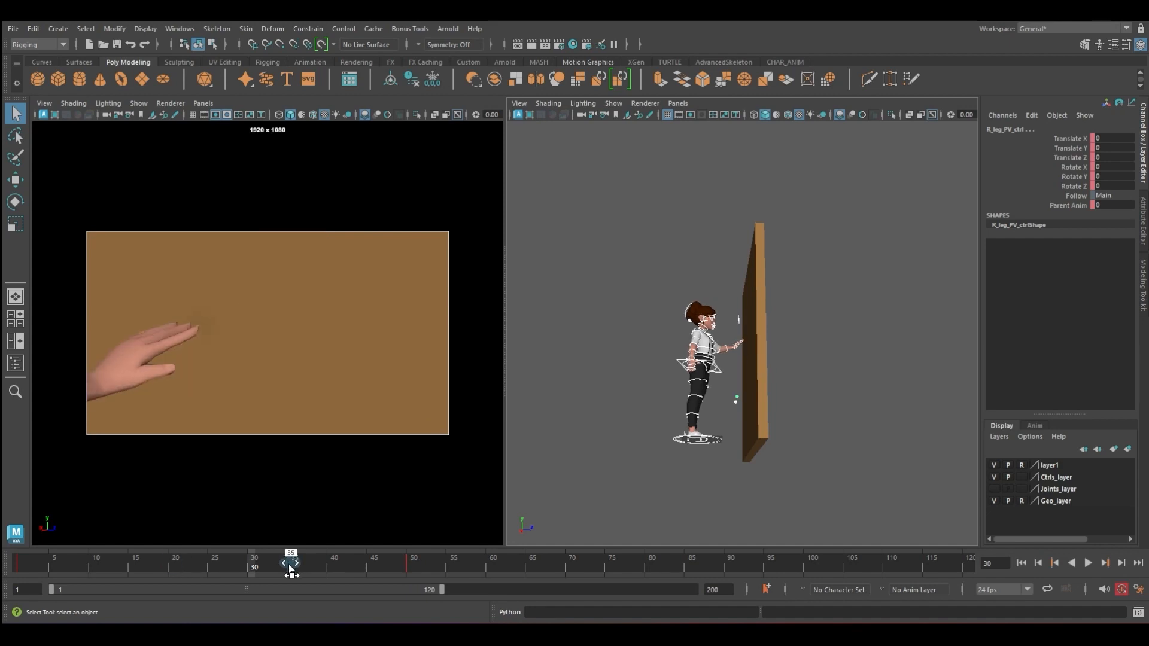
key(alt+v)
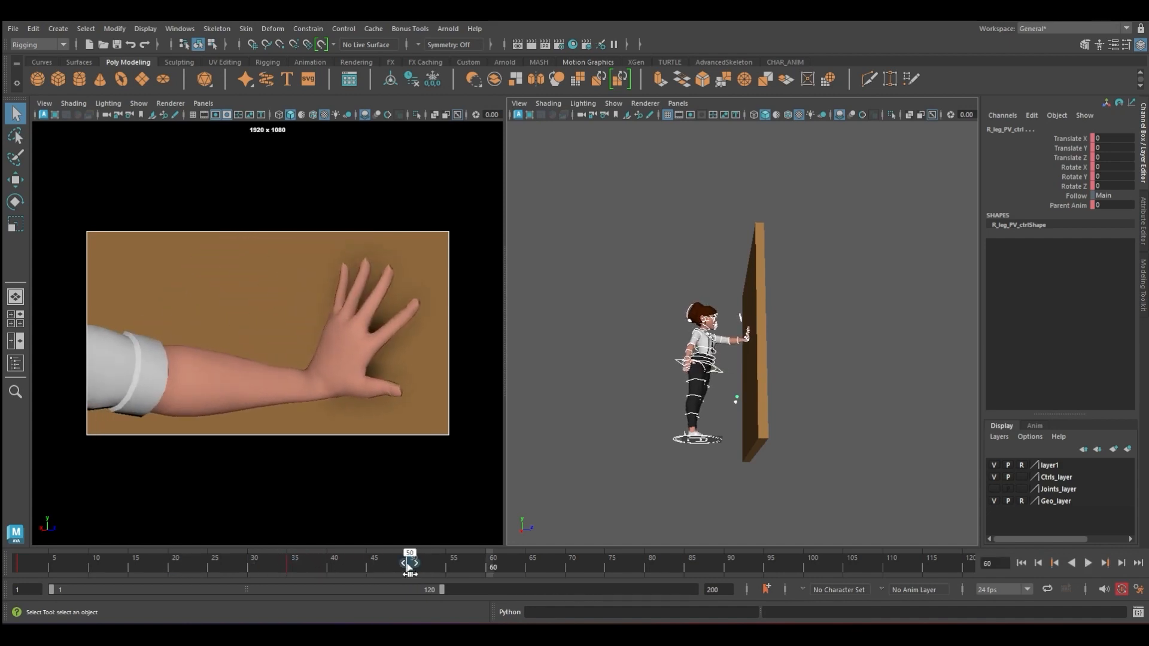
click(226, 568)
key(alt+v)
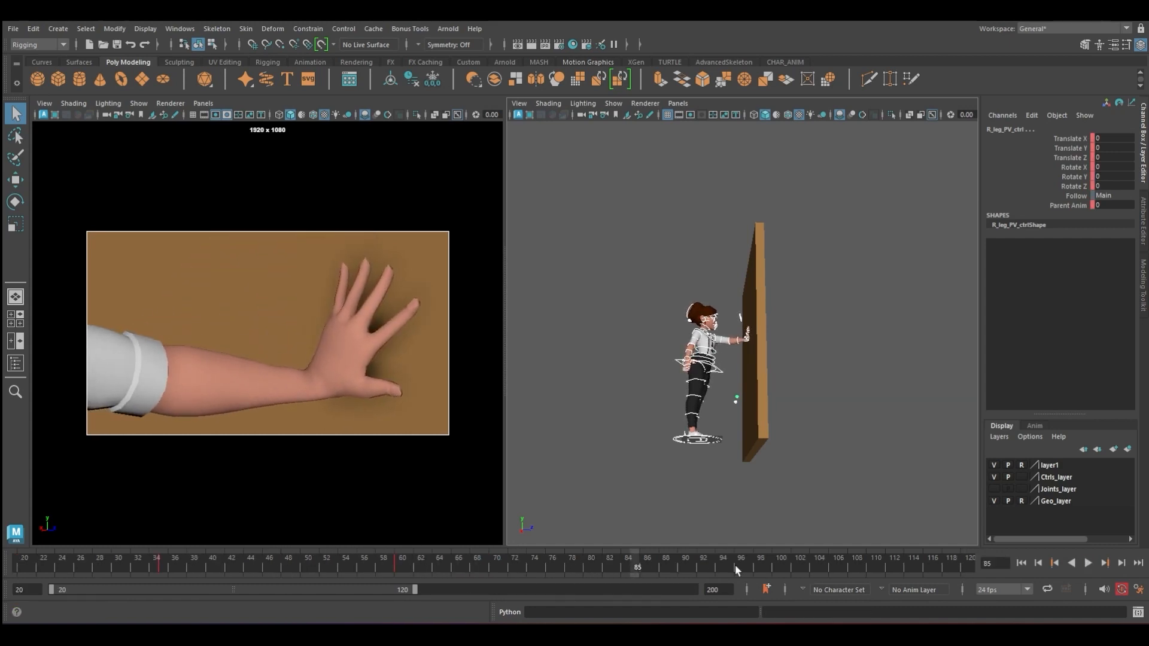
Limit the playback range to frames 20 to 80, play the animation and key the rig controls at frame 20.
text(0)
key(Return)
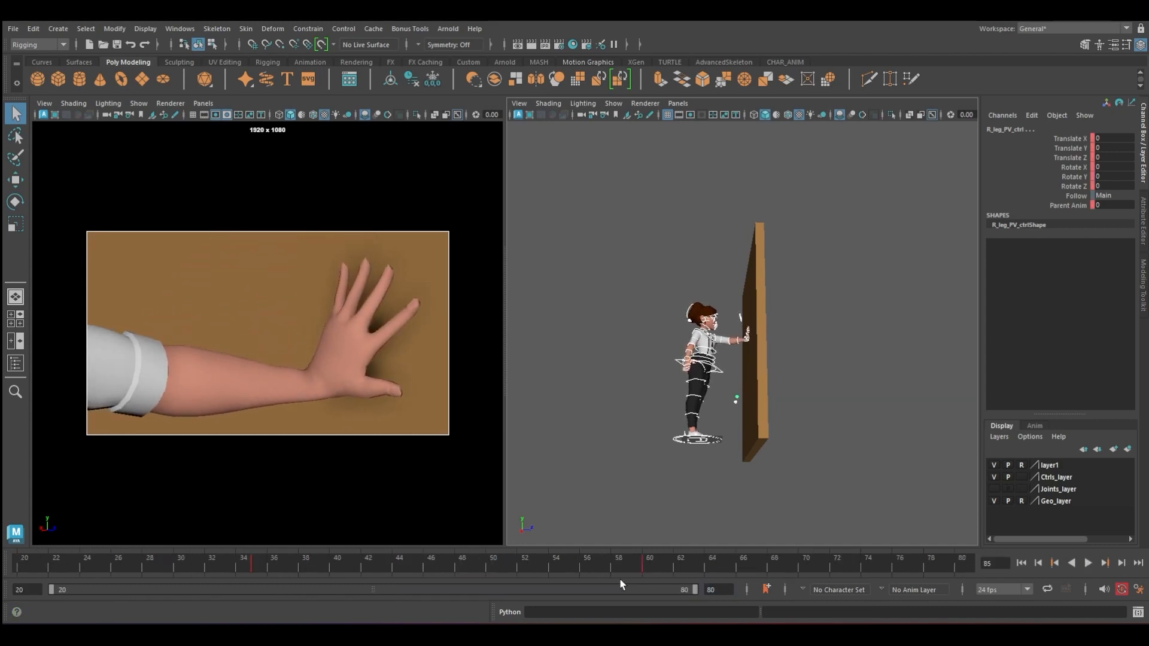
click(294, 341)
key(alt+v)
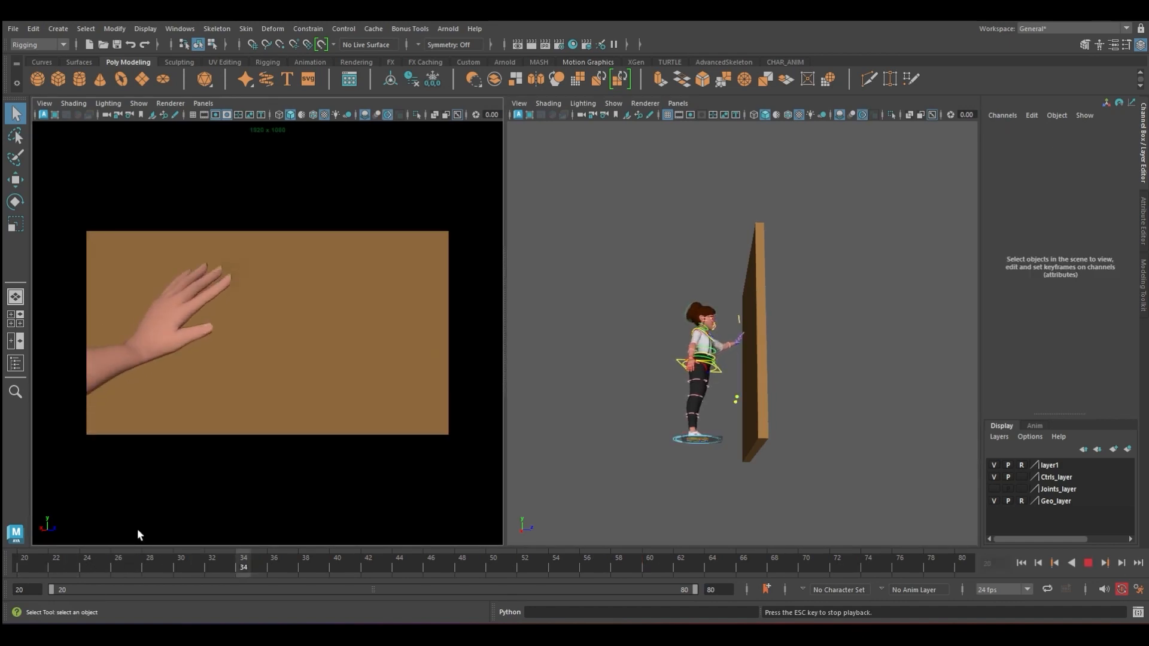
drag(83, 564, 153, 564)
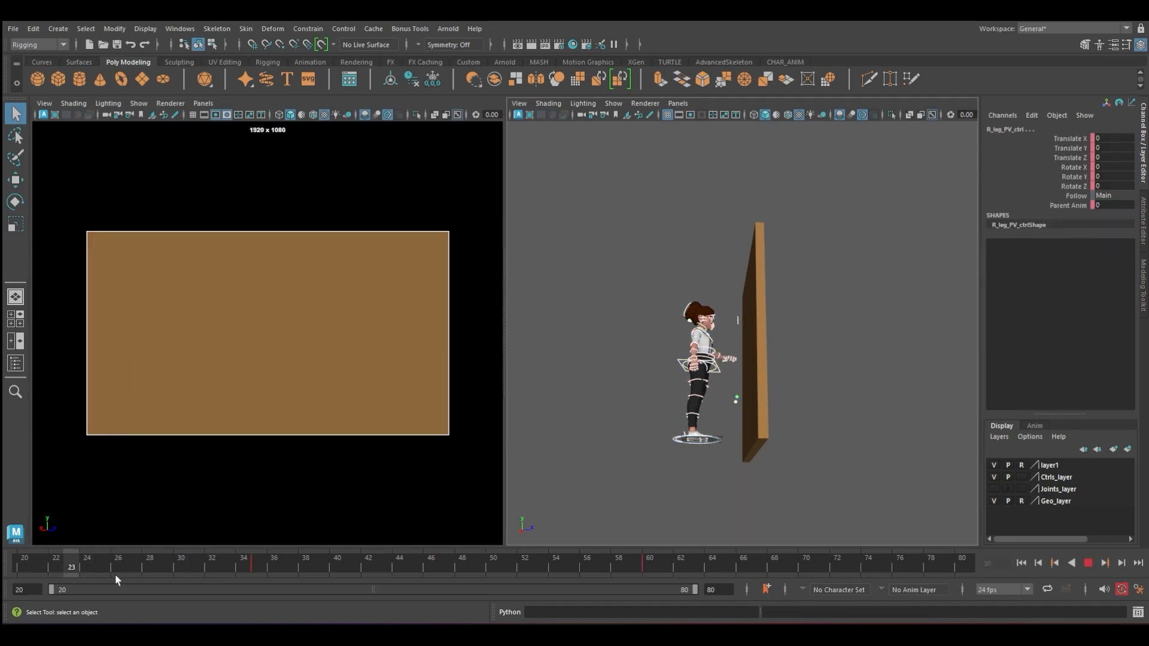
drag(114, 573, 166, 563)
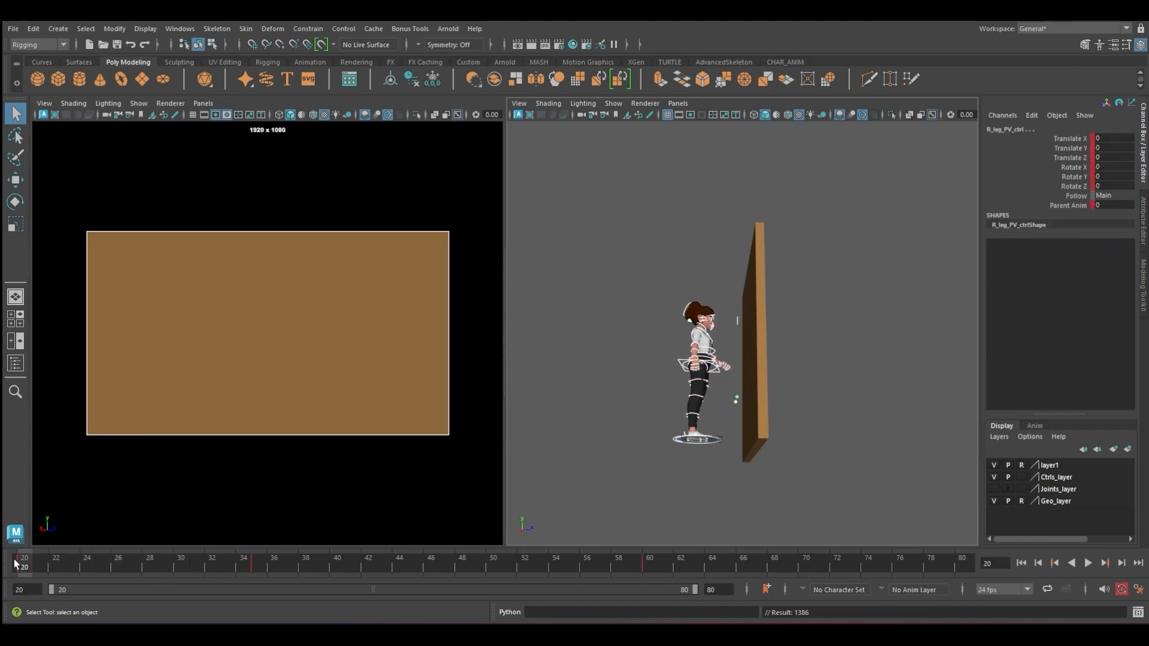
Pose the left hand at frame 35 with curled fingers and a drooping wrist, adjust the left shoulder FK control and play the motion.
drag(259, 560, 177, 563)
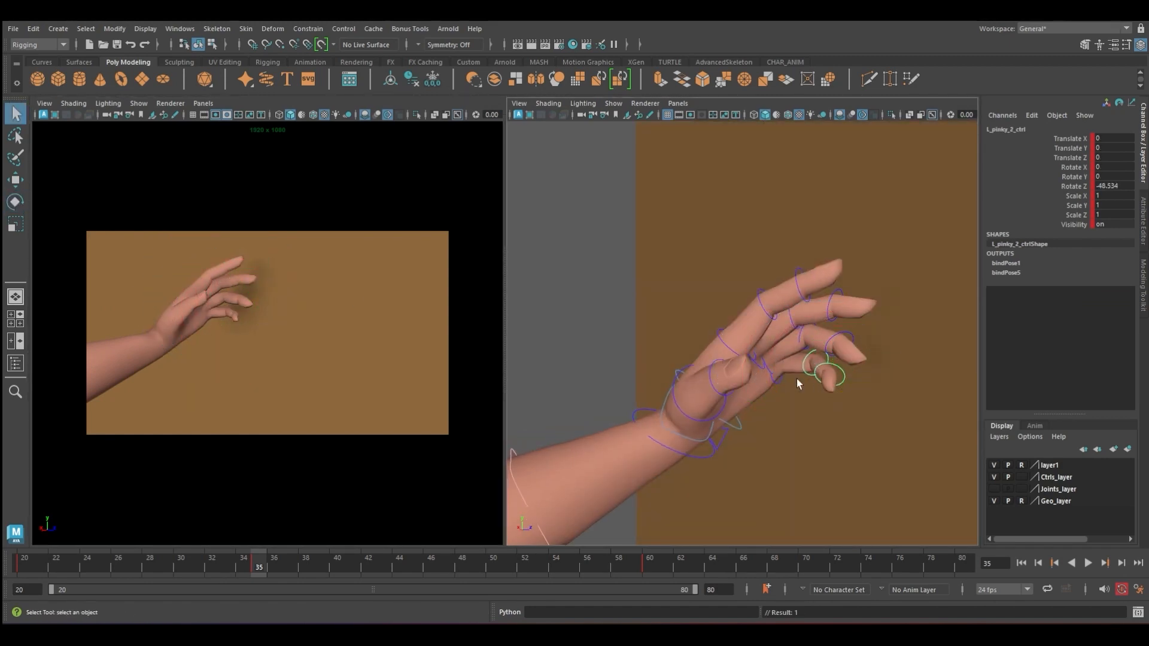
click(845, 349)
click(776, 381)
key(e)
drag(806, 390, 798, 395)
click(721, 408)
mouse_move(189, 336)
mouse_down()
mouse_move(212, 345)
mouse_move(178, 375)
mouse_move(185, 354)
mouse_up()
click(682, 453)
key(q)
drag(70, 567, 692, 572)
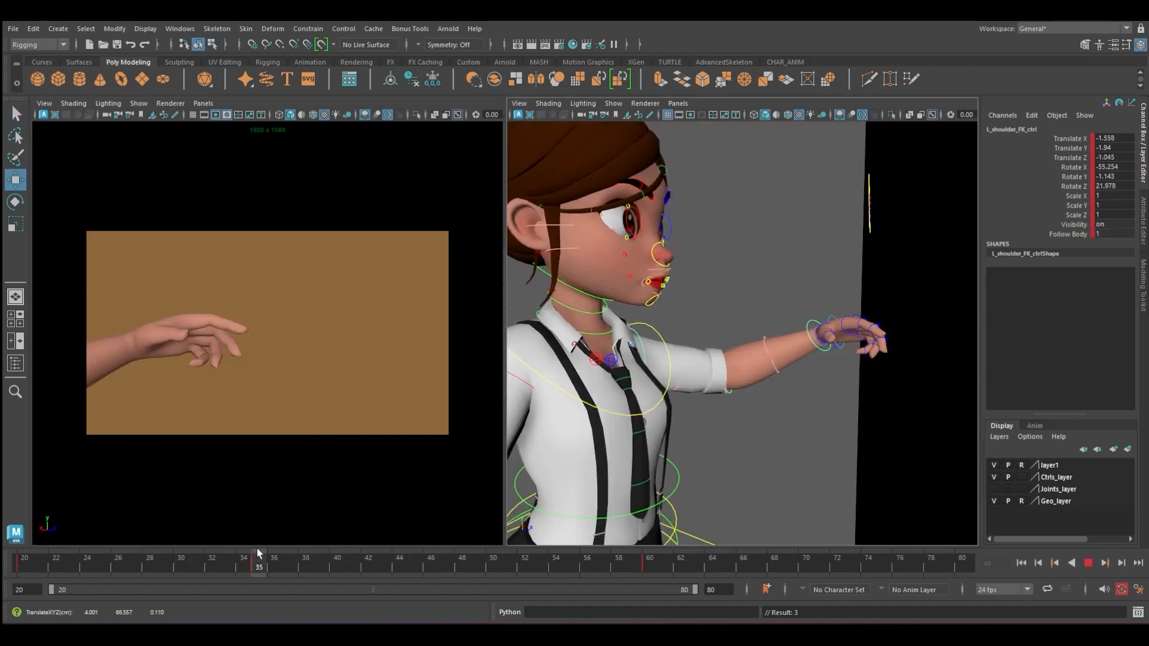
key(alt+v)
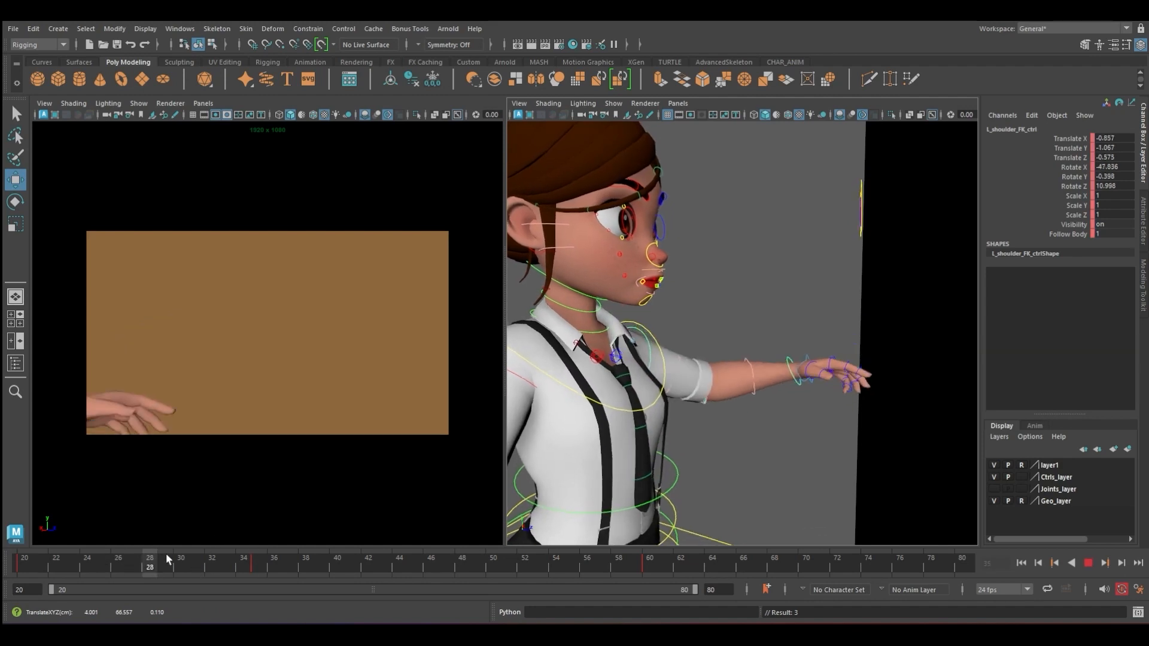
Curl the left fingers tightly inward at frame 30 and adjust the thumb's base control.
click(176, 550)
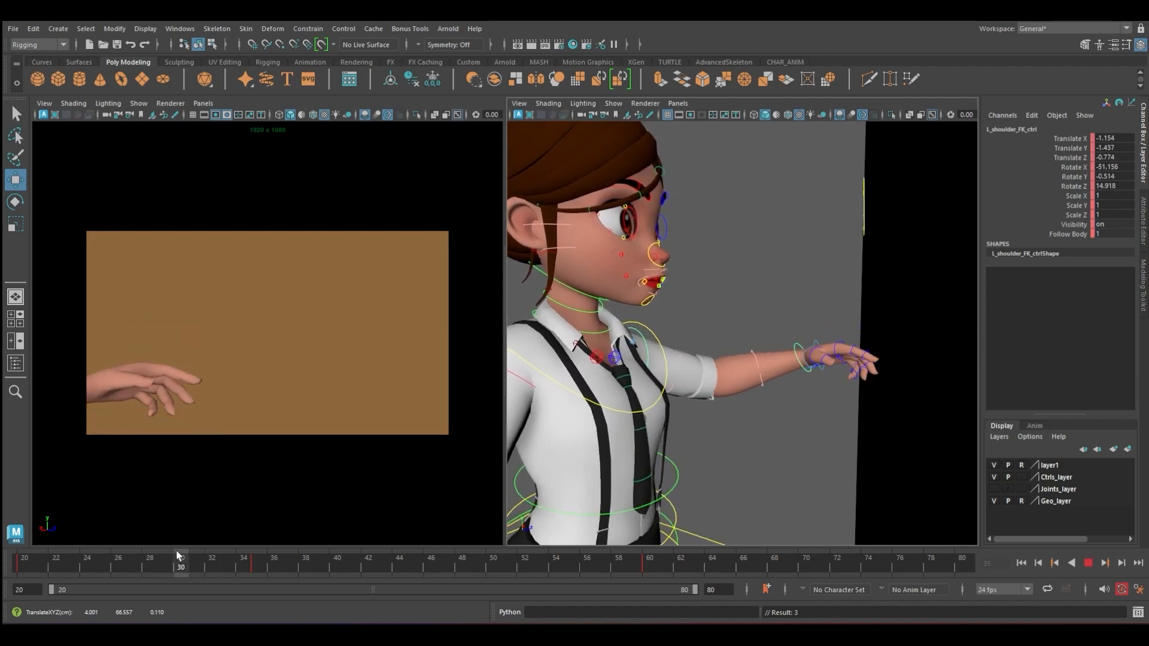
drag(667, 252, 702, 277)
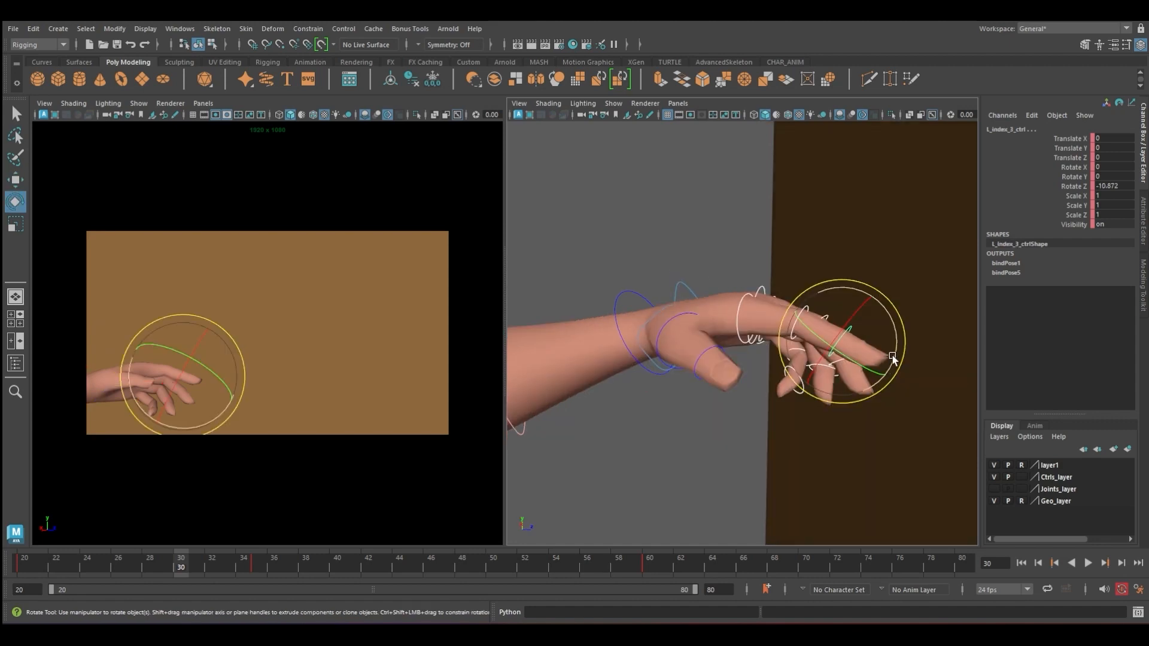
drag(896, 350, 892, 366)
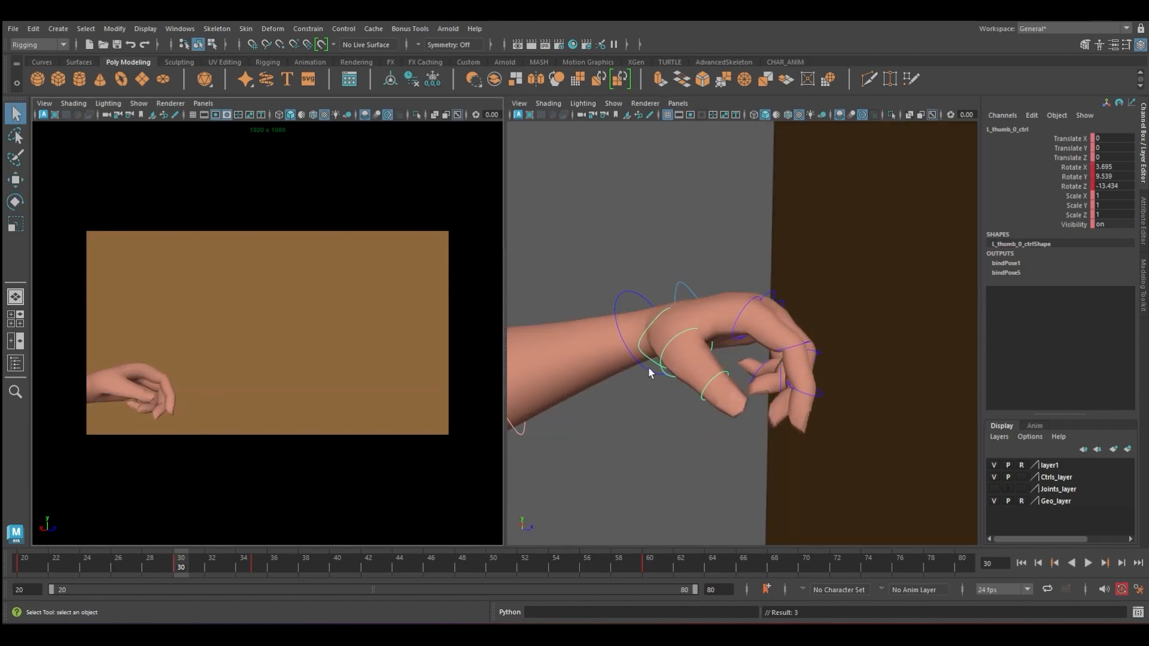
click(648, 367)
drag(708, 338, 696, 365)
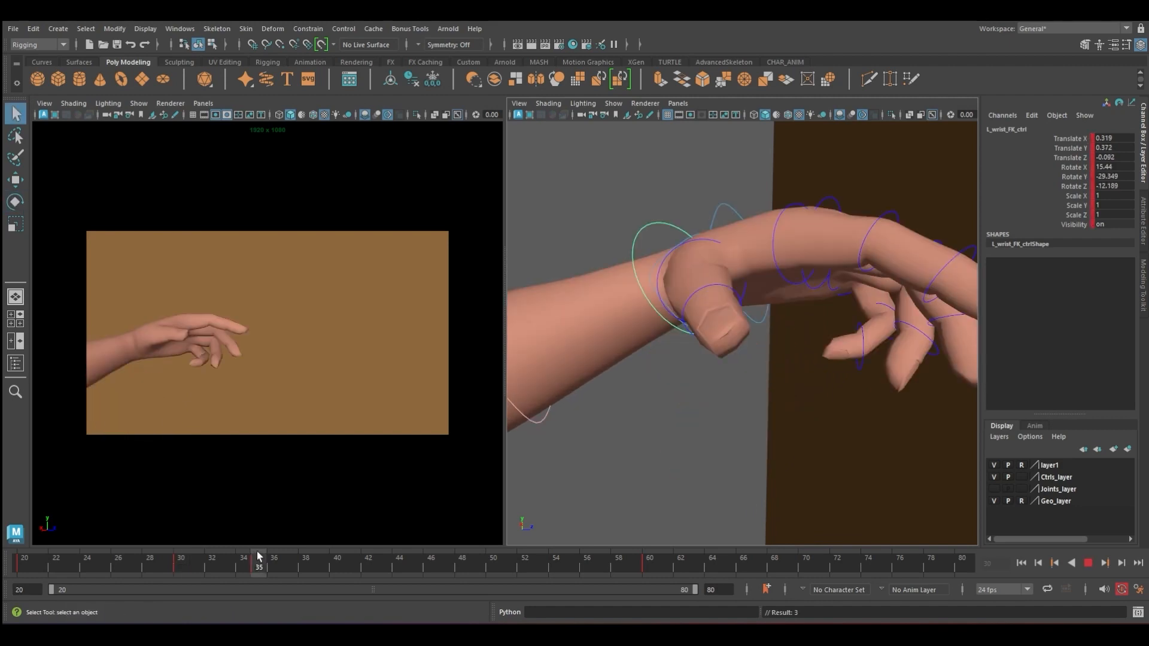
Rotate the left wrist FK control at frame 35 to about 12, -33 and -6 degrees in X, Y and Z, and play the motion.
drag(256, 557, 180, 557)
key(e)
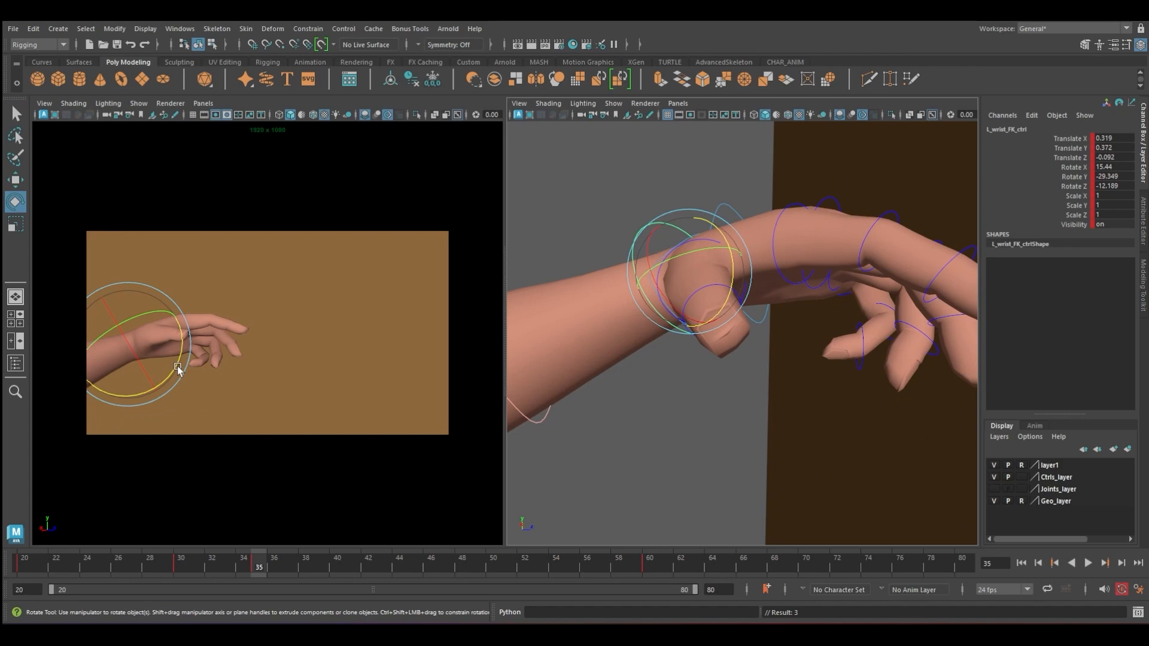
drag(177, 367, 121, 359)
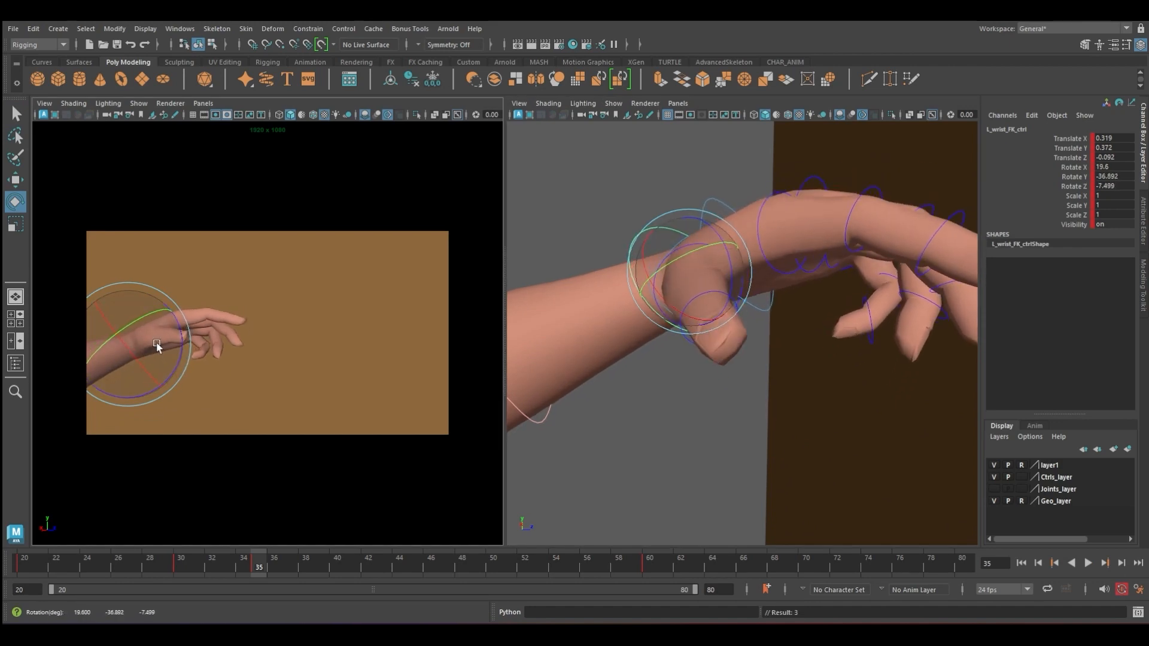
key(alt+v)
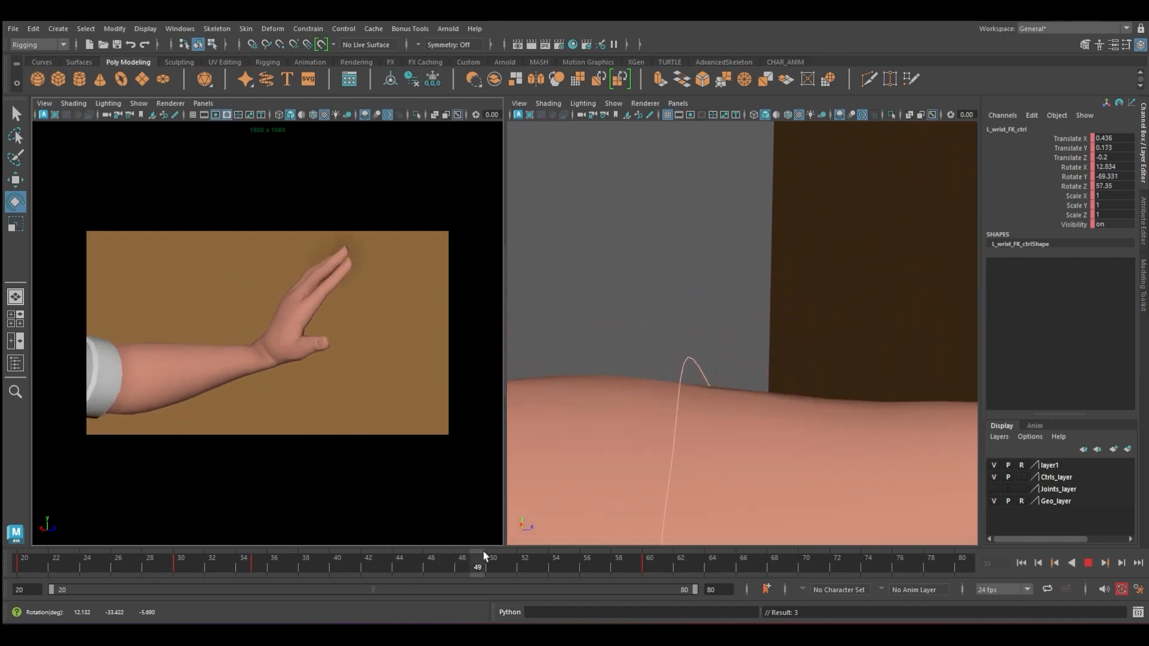
Rotate the left hand at frame 42 so the index finger reaches for the wall, and curl the ring and middle fingers.
drag(265, 552, 364, 563)
drag(245, 311, 243, 347)
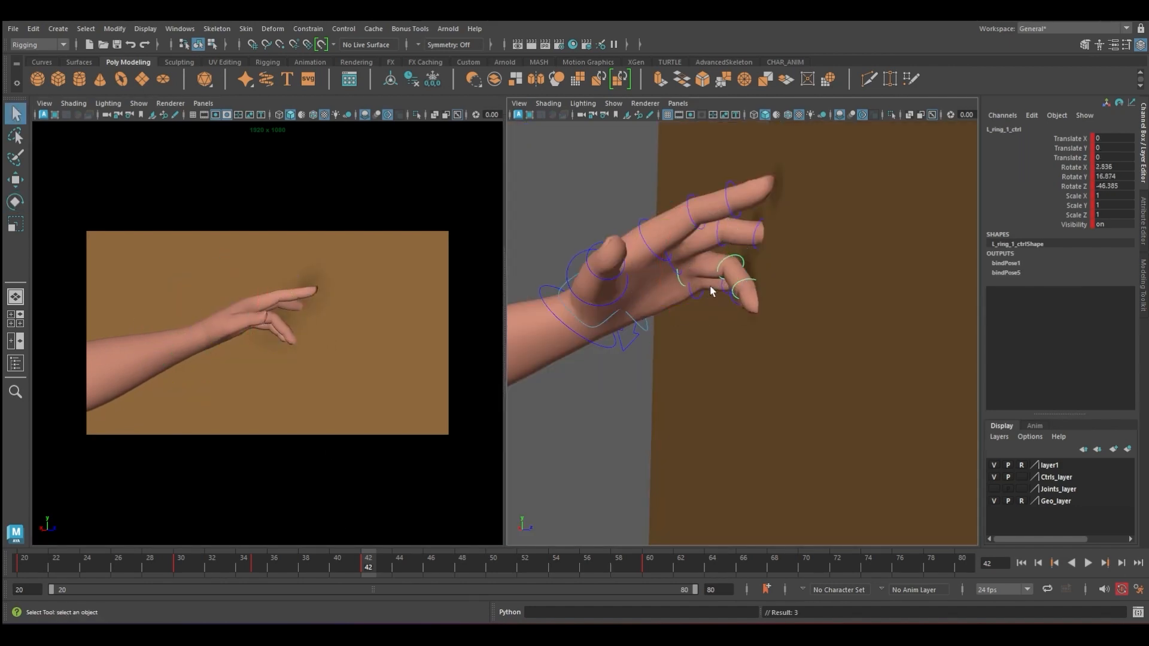
alt+drag(712, 291, 743, 293)
click(721, 263)
key(e)
click(713, 211)
drag(740, 233, 732, 237)
click(797, 207)
Refine the ring finger's second joint at frame 42 and rotate the index finger's base control to about -7.6 degrees in Z.
alt+drag(805, 248, 756, 305)
key(q)
alt+right_drag(710, 302, 739, 311)
alt+middle_drag(740, 317, 763, 347)
key(e)
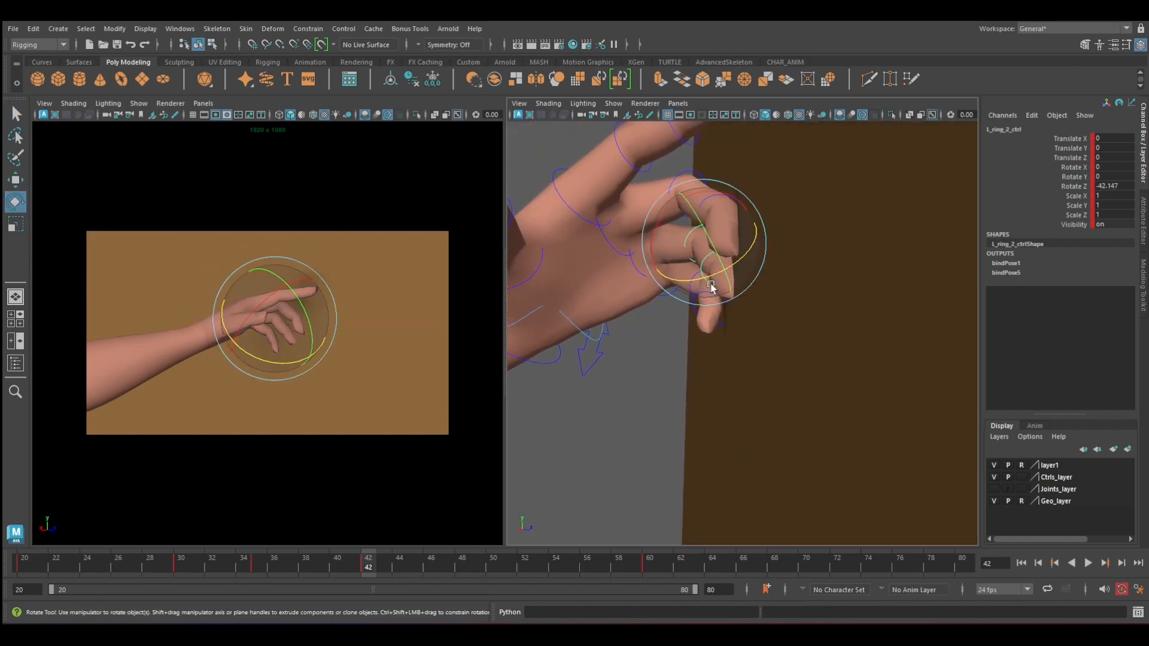
key(q)
alt+right_drag(701, 274, 675, 251)
alt+middle_drag(688, 245, 676, 282)
click(709, 260)
click(624, 285)
drag(362, 562, 367, 562)
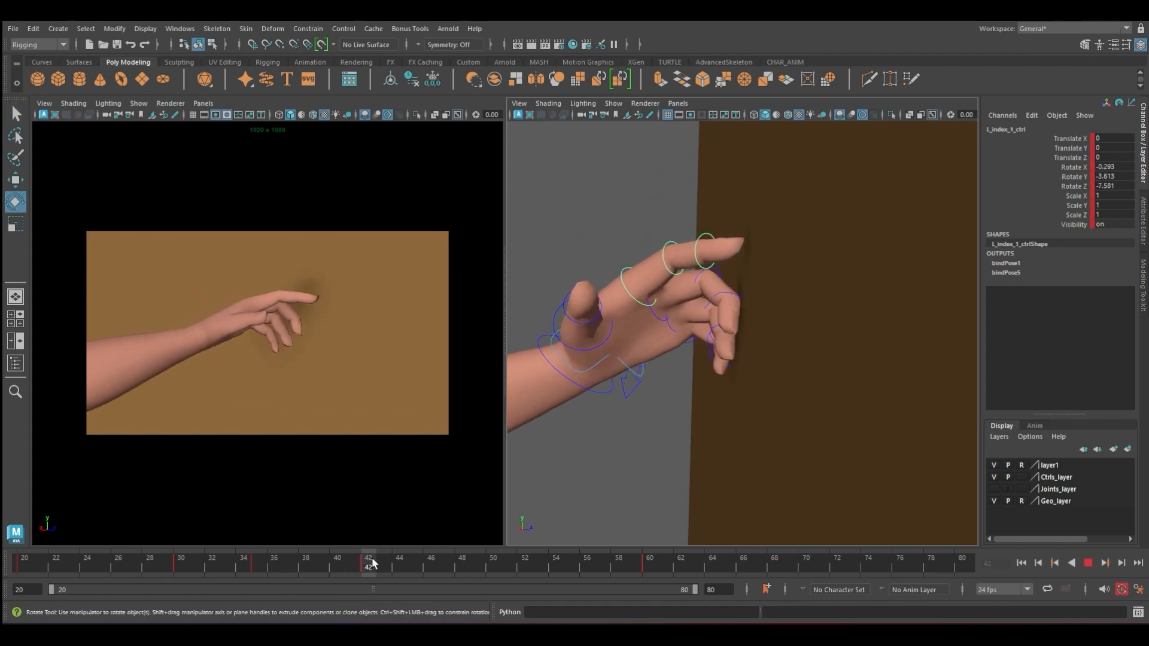
Rotate the left thumb's base control at frame 42 and scrub towards frame 47 to check the transition.
key(q)
alt+drag(646, 323, 679, 317)
click(643, 361)
key(e)
alt+drag(652, 360, 700, 359)
drag(368, 560, 444, 559)
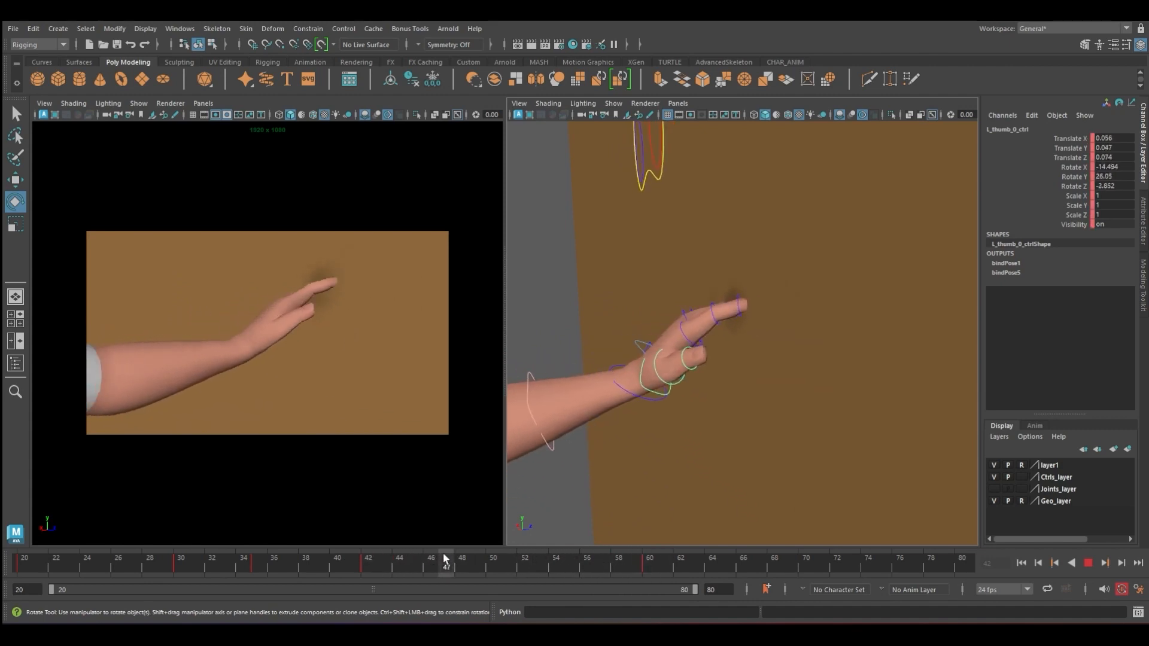
Add a hand pose key at frame 48, and scrub and play the approach to the wall.
key(q)
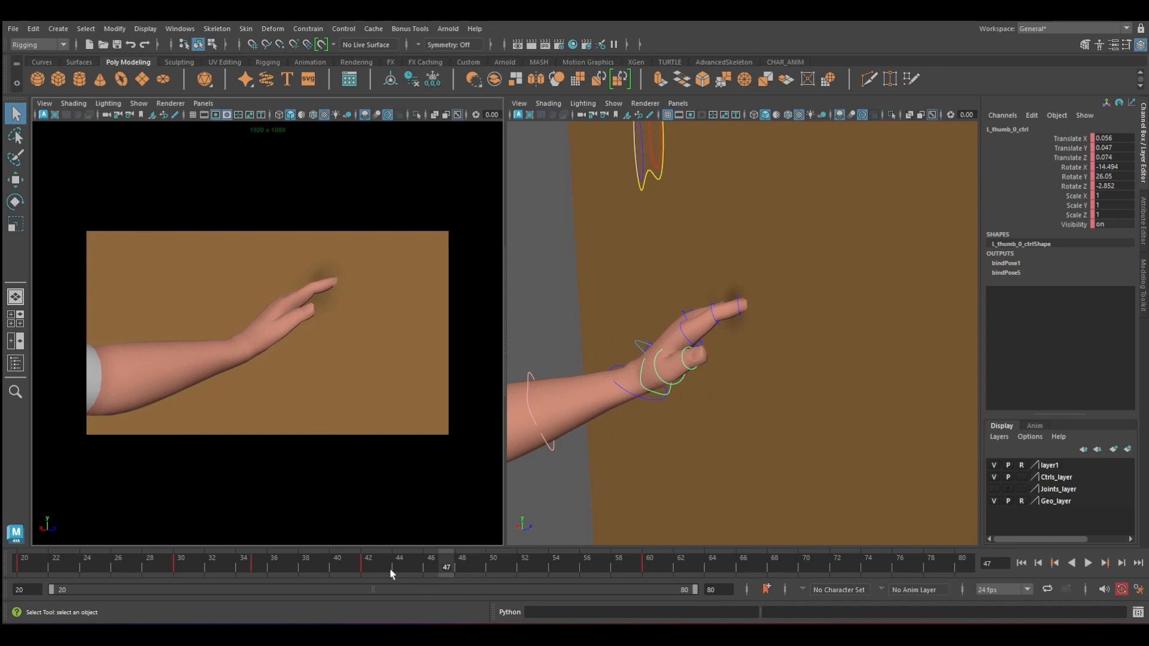
key(alt+v)
key(alt+v)
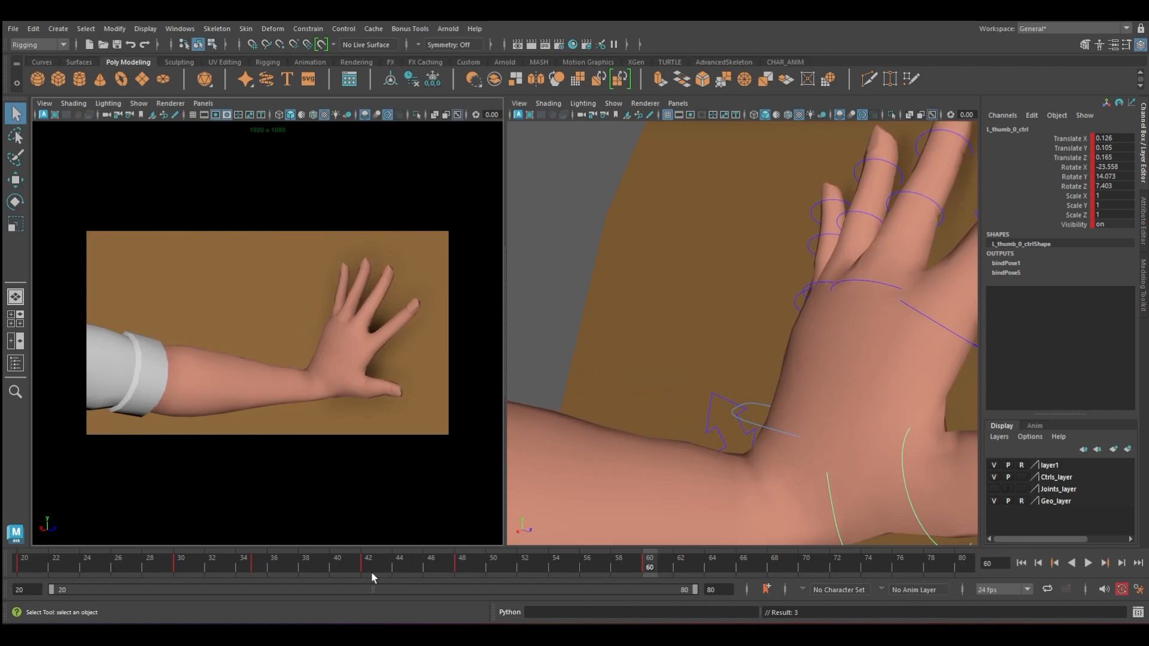
drag(153, 562, 399, 560)
key(alt+v)
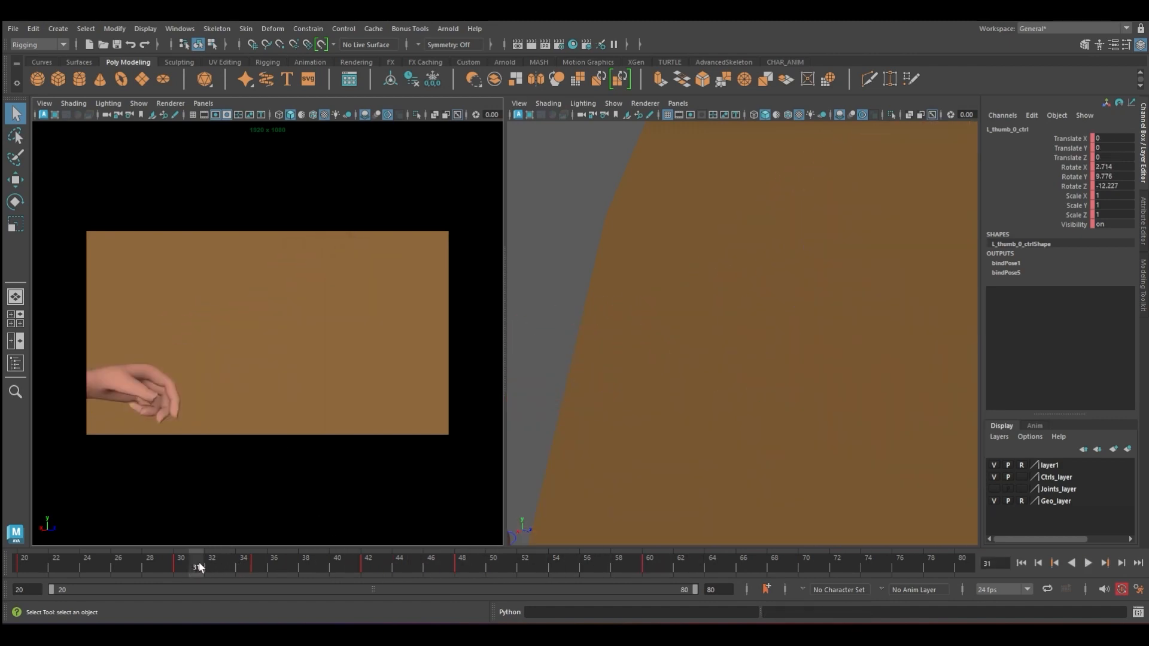
key(Escape)
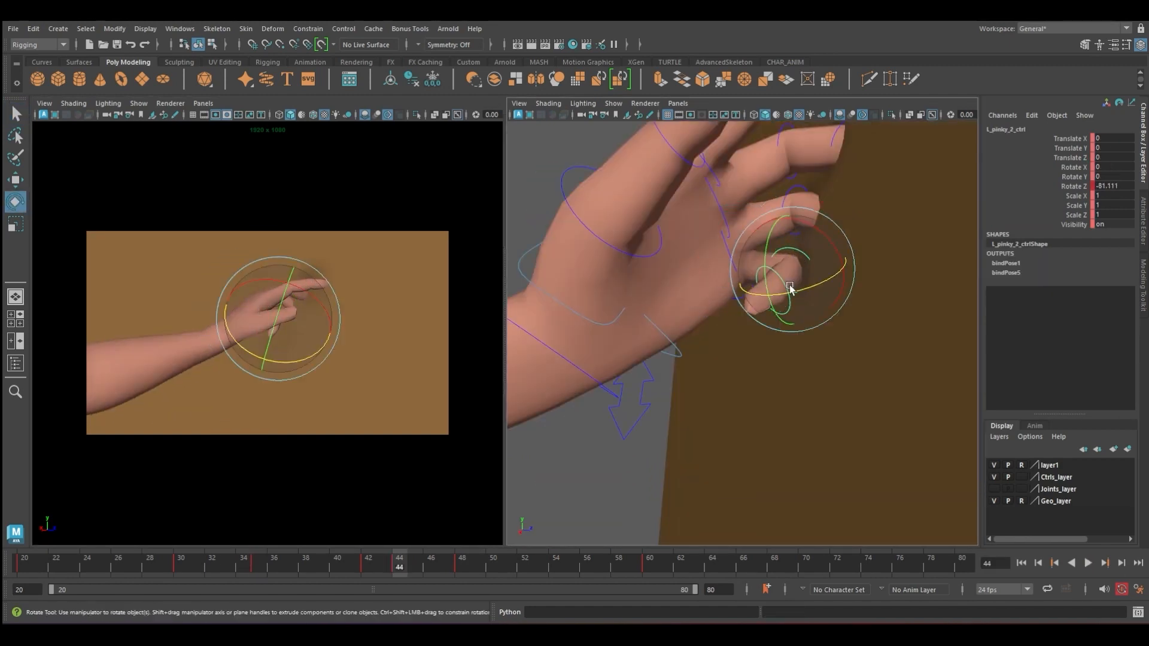
Refine the left pinky's curl around frame 44 and scrub to frame 46 to check the finger spacing.
key(q)
alt+drag(781, 248, 706, 369)
click(782, 254)
drag(454, 551, 430, 559)
key(q)
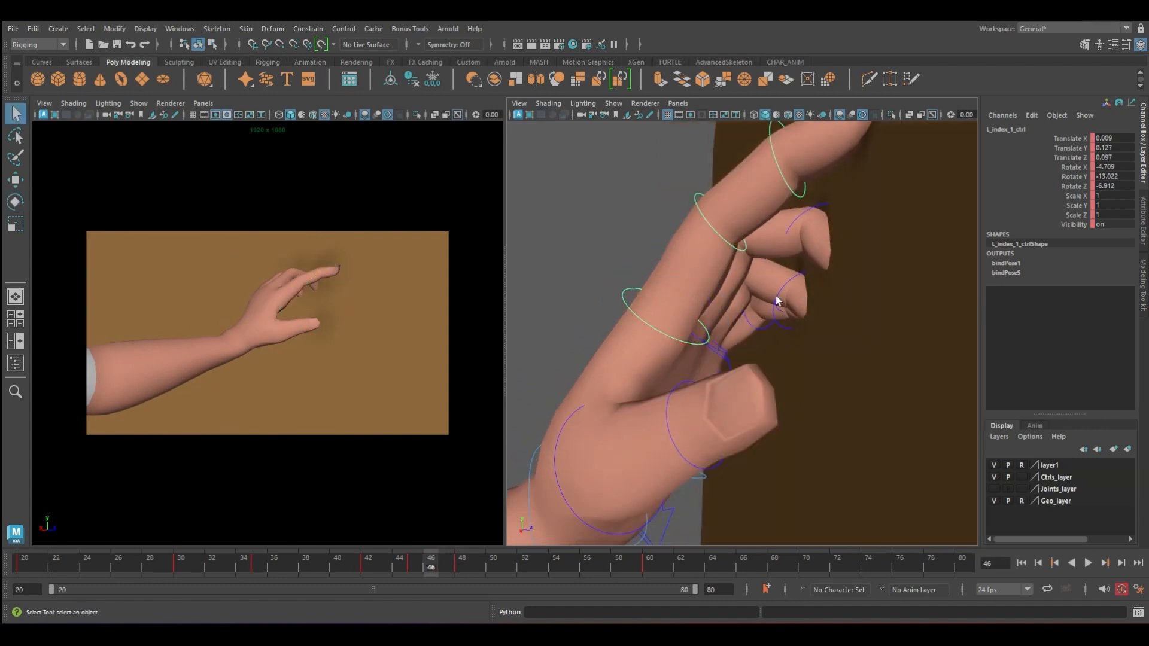
Rotate the left ring finger at frame 46 and adjust the middle finger's second joint for a staggered finger contact.
click(712, 345)
key(e)
drag(712, 346, 715, 337)
key(q)
click(785, 228)
alt+drag(705, 273, 725, 283)
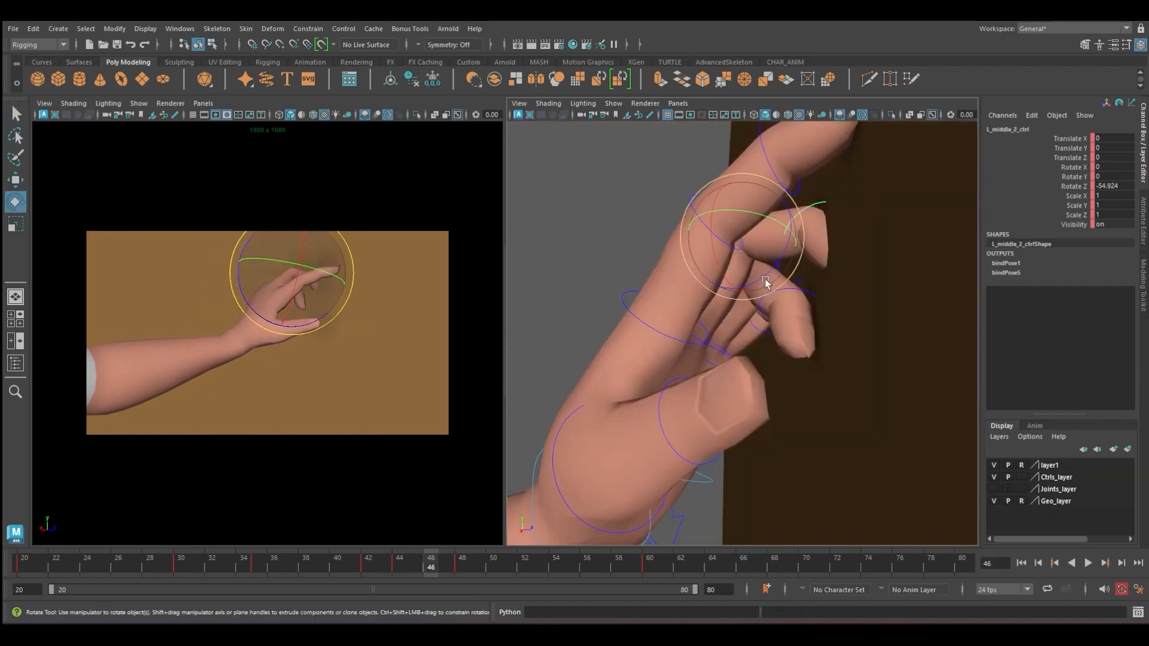
click(730, 353)
key(e)
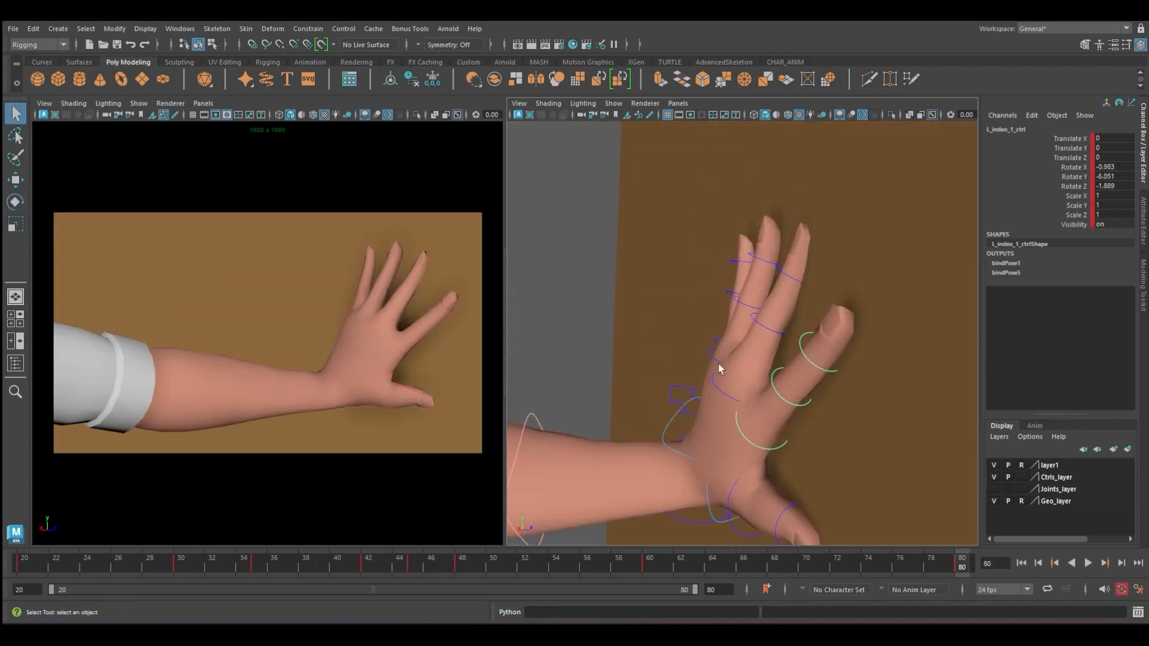